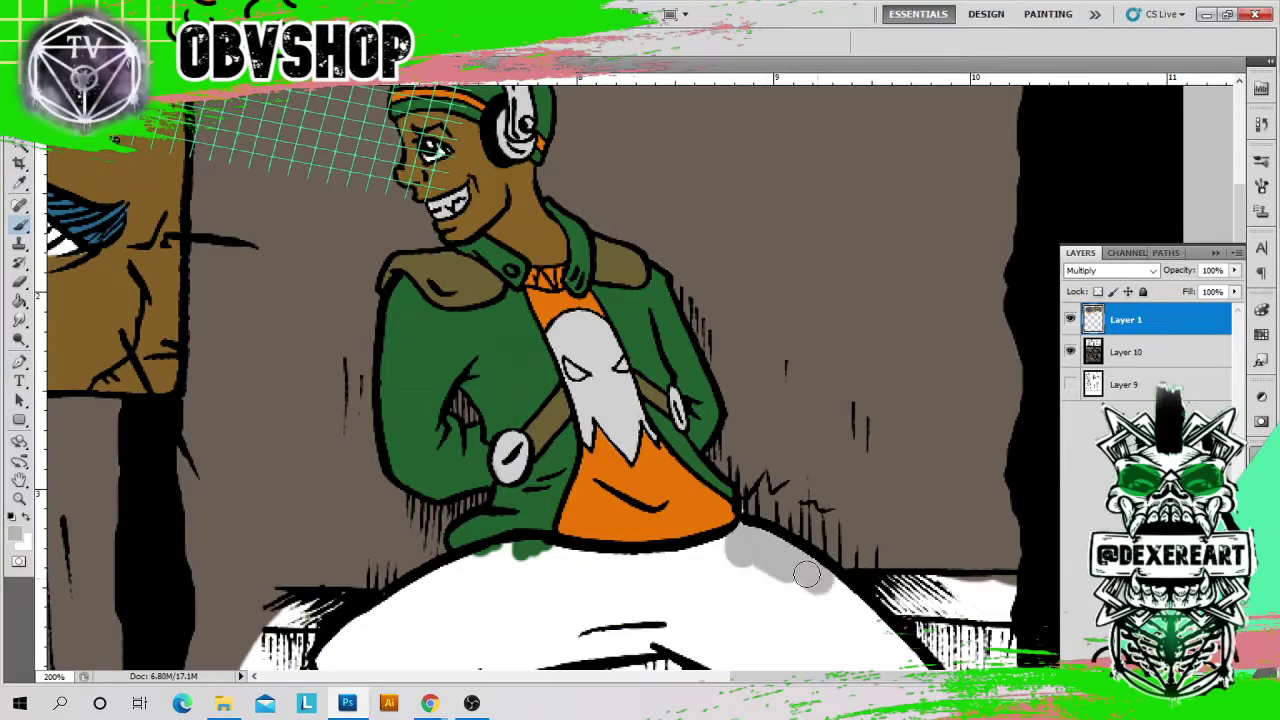
- Paint the green-jacketed character's trousers solid light gray across both legs on Layer 1
{"action": "mouse_move", "coordinate": [470, 385]}
{"action": "left_mouse_down"}
{"action": "mouse_move", "coordinate": [334, 480]}
{"action": "mouse_move", "coordinate": [455, 609]}
{"action": "mouse_move", "coordinate": [700, 430]}
{"action": "left_mouse_up"}
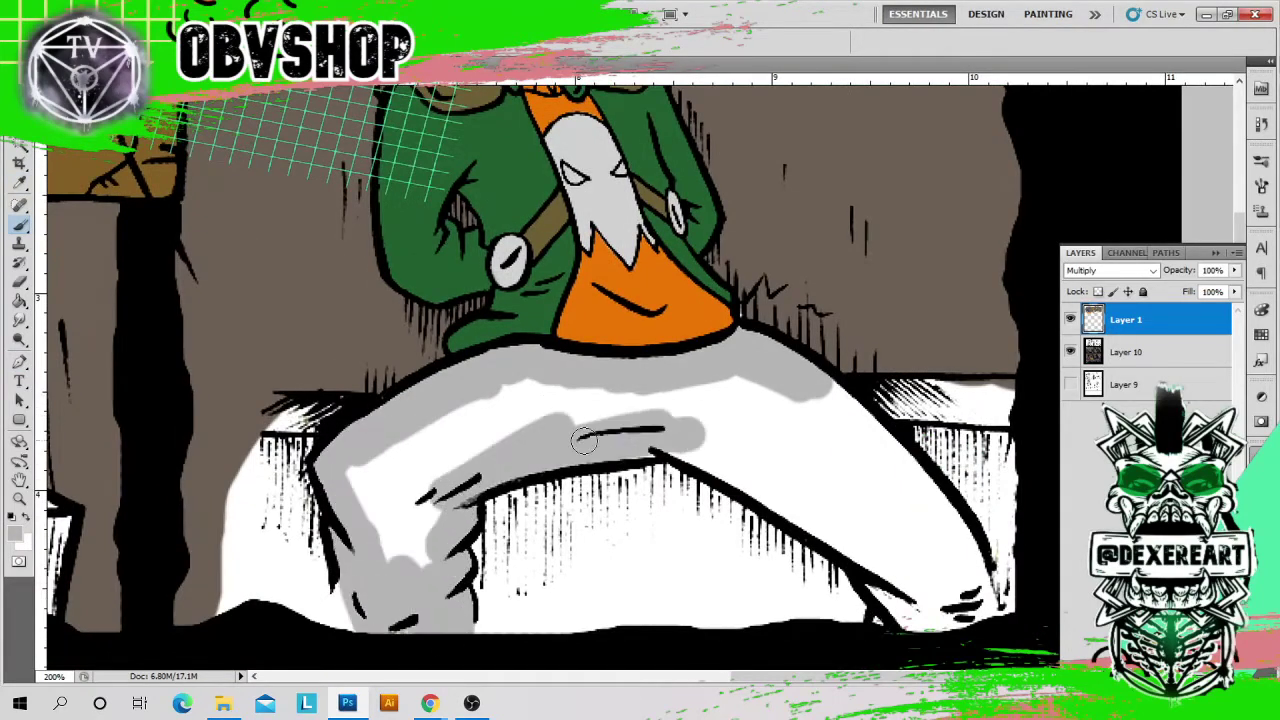
{"action": "mouse_move", "coordinate": [616, 389]}
{"action": "left_mouse_down"}
{"action": "mouse_move", "coordinate": [623, 436]}
{"action": "mouse_move", "coordinate": [499, 406]}
{"action": "mouse_move", "coordinate": [397, 527]}
{"action": "left_mouse_up"}
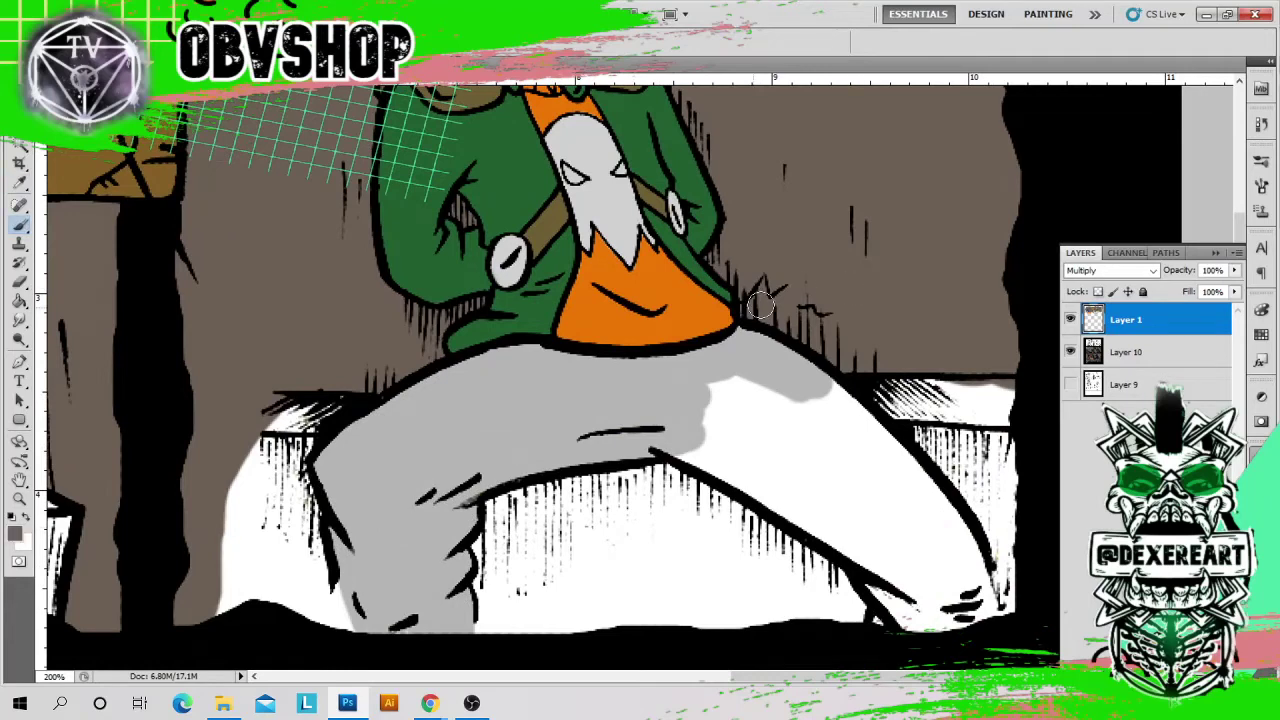
{"action": "mouse_move", "coordinate": [806, 385]}
{"action": "left_mouse_down"}
{"action": "mouse_move", "coordinate": [990, 590]}
{"action": "mouse_move", "coordinate": [906, 616]}
{"action": "mouse_move", "coordinate": [943, 563]}
{"action": "mouse_move", "coordinate": [749, 400]}
{"action": "mouse_move", "coordinate": [696, 483]}
{"action": "left_mouse_up"}
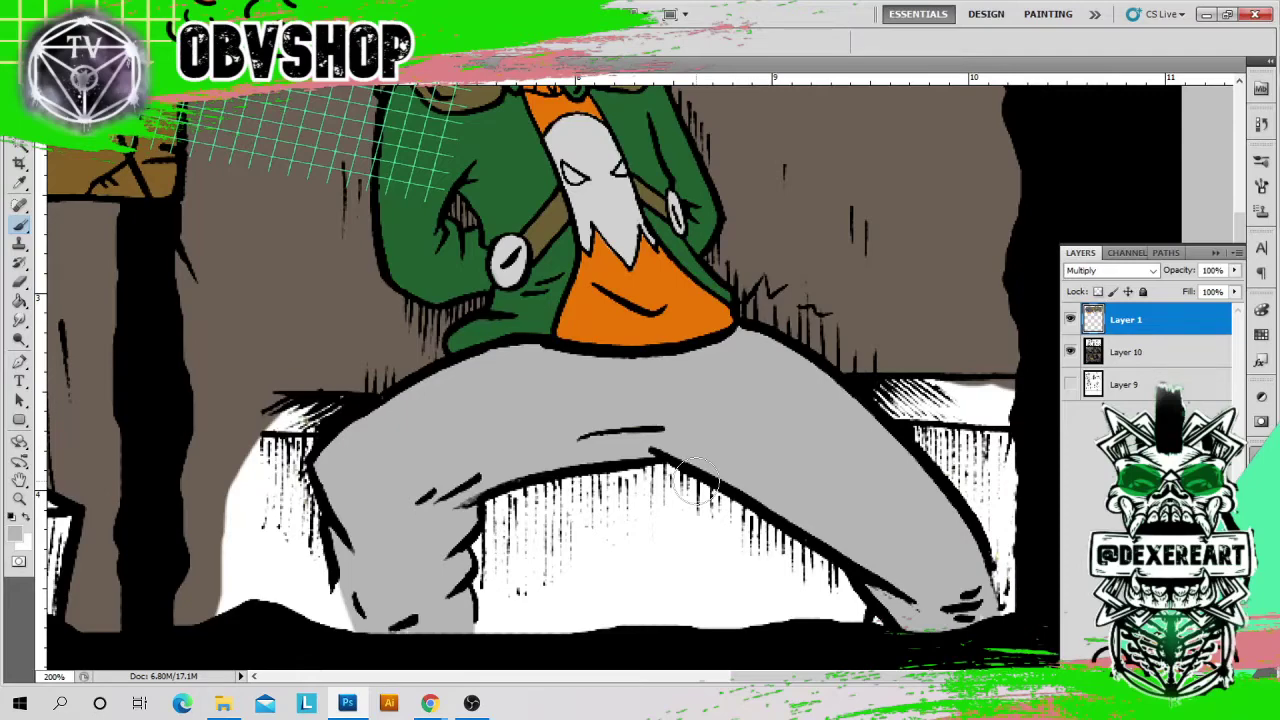
{"action": "key", "text": "ctrl+minus"}
{"action": "key", "text": "ctrl+minus"}
{"action": "key", "text": "ctrl+plus"}
{"action": "key", "text": "ctrl+plus"}
{"action": "key", "text": "ctrl+minus"}
{"action": "key", "text": "ctrl+minus"}
- Fill the goggled character's hair with the blue sampled from the lower panel
{"action": "left_click_drag", "start_coordinate": [646, 534], "coordinate": [652, 400]}
{"action": "left_click", "coordinate": [602, 480], "text": "alt"}
{"action": "key", "text": "ctrl+plus"}
{"action": "key", "text": "ctrl+plus"}
{"action": "key", "text": "ctrl+plus"}
{"action": "mouse_move", "coordinate": [290, 225]}
{"action": "left_mouse_down"}
{"action": "mouse_move", "coordinate": [436, 389]}
{"action": "mouse_move", "coordinate": [1200, 460]}
{"action": "left_mouse_up"}
{"action": "mouse_move", "coordinate": [220, 412]}
{"action": "left_mouse_down"}
{"action": "mouse_move", "coordinate": [196, 369]}
{"action": "mouse_move", "coordinate": [233, 440]}
{"action": "mouse_move", "coordinate": [286, 444]}
{"action": "left_mouse_up"}
{"action": "left_click_drag", "start_coordinate": [560, 190], "coordinate": [410, 436]}
{"action": "mouse_move", "coordinate": [454, 202]}
{"action": "left_mouse_down"}
{"action": "mouse_move", "coordinate": [381, 288]}
{"action": "mouse_move", "coordinate": [481, 204]}
{"action": "mouse_move", "coordinate": [477, 187]}
{"action": "mouse_move", "coordinate": [511, 223]}
{"action": "mouse_move", "coordinate": [563, 229]}
{"action": "mouse_move", "coordinate": [508, 210]}
{"action": "left_mouse_up"}
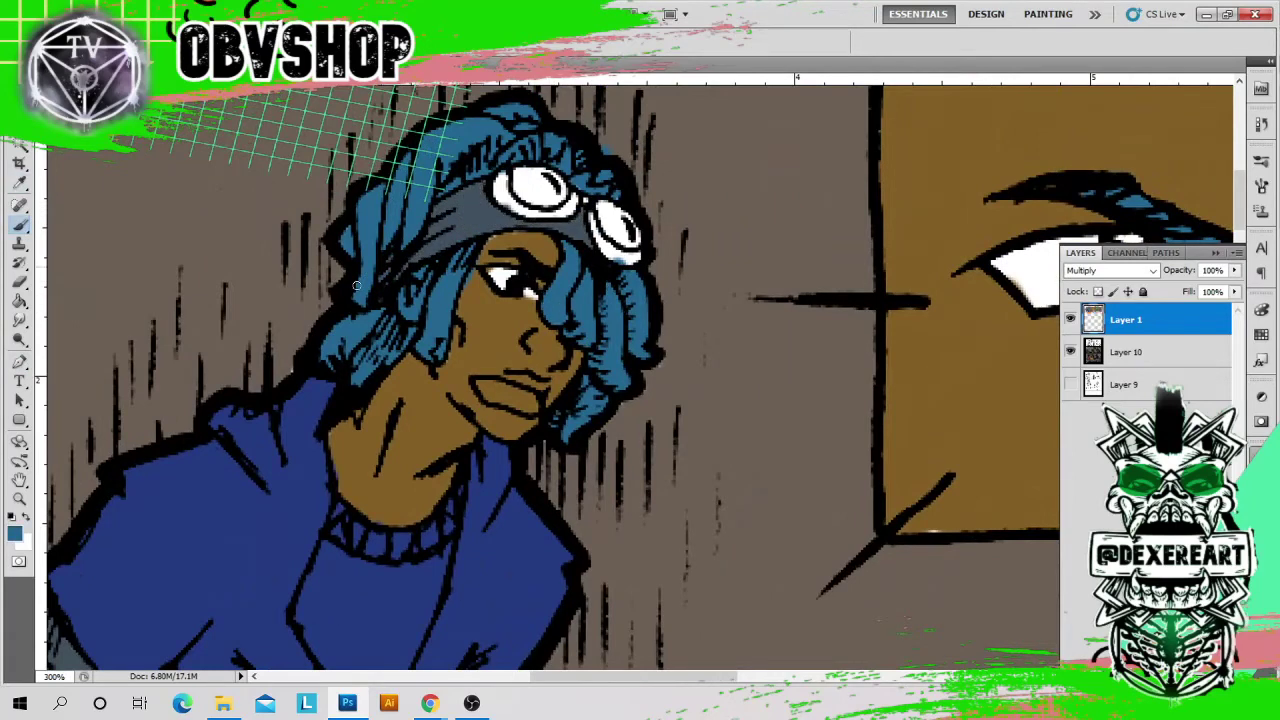
- Clean up the white of the eye and the surrounding skin tone in the close-up inset
{"action": "left_click", "coordinate": [531, 294], "text": "alt"}
{"action": "left_click", "coordinate": [542, 245], "text": "alt"}
{"action": "left_click", "coordinate": [592, 402], "text": "alt"}
{"action": "left_click_drag", "start_coordinate": [975, 350], "coordinate": [545, 370]}
{"action": "left_click", "coordinate": [600, 297], "text": "alt"}
{"action": "left_click_drag", "start_coordinate": [600, 297], "coordinate": [690, 324]}
{"action": "left_click", "coordinate": [807, 340], "text": "alt"}
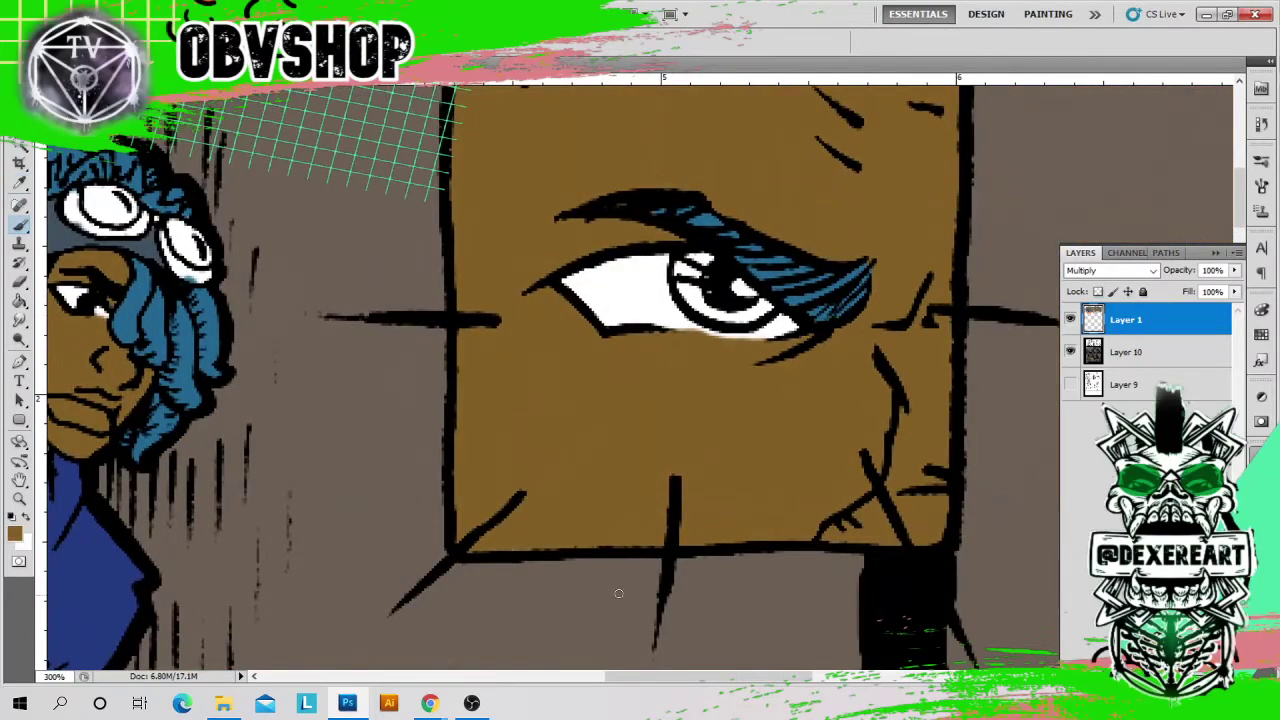
- Fill both goggle lenses with the dark blue sampled from the panel below
{"action": "scroll", "coordinate": [737, 520], "scroll_direction": "down", "scroll_amount": 6}
{"action": "scroll", "coordinate": [620, 471], "scroll_direction": "right", "scroll_amount": 7}
{"action": "left_click", "coordinate": [751, 477], "text": "alt"}
{"action": "scroll", "coordinate": [751, 477], "scroll_direction": "down", "scroll_amount": 1}
{"action": "scroll", "coordinate": [640, 520], "scroll_direction": "left", "scroll_amount": 5}
{"action": "scroll", "coordinate": [451, 577], "scroll_direction": "up", "scroll_amount": 9}
{"action": "mouse_move", "coordinate": [434, 287]}
{"action": "left_mouse_down"}
{"action": "mouse_move", "coordinate": [440, 297]}
{"action": "mouse_move", "coordinate": [416, 296]}
{"action": "mouse_move", "coordinate": [481, 320]}
{"action": "left_mouse_up"}
{"action": "left_click", "coordinate": [449, 317], "text": "alt"}
{"action": "left_click", "coordinate": [484, 385], "text": "alt"}
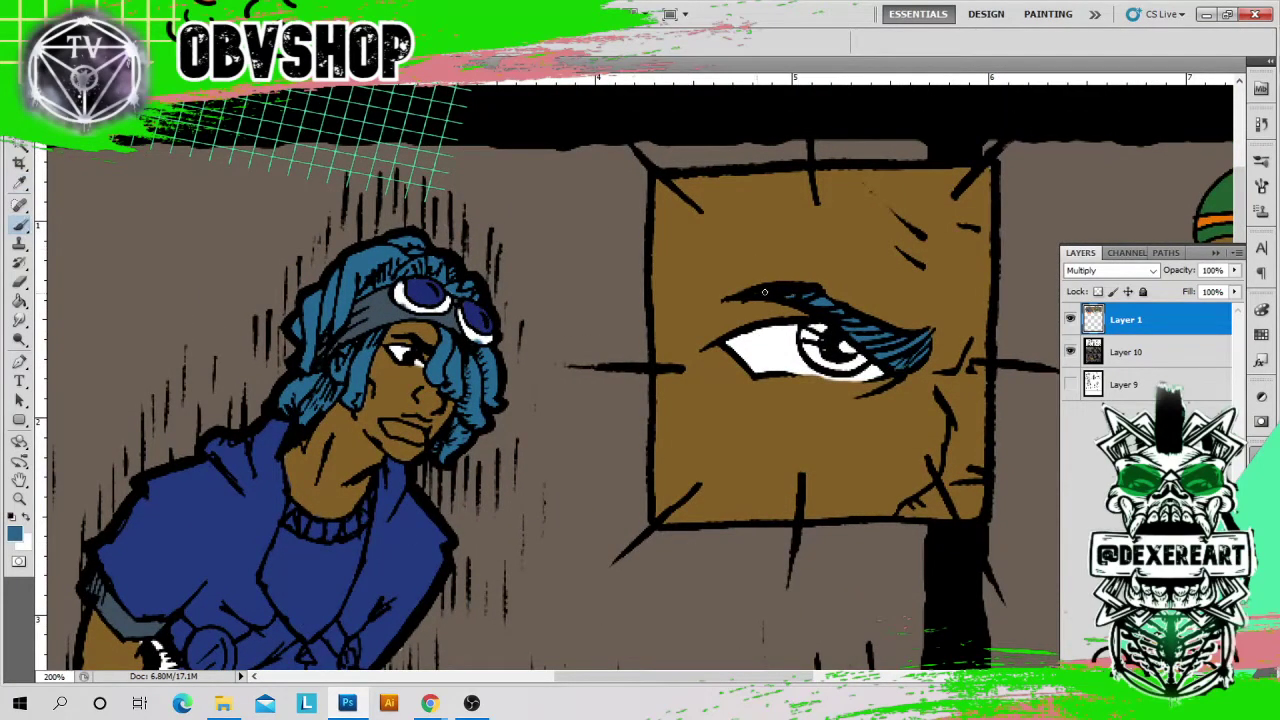
- Paint the goggle frames slate gray with a tone sampled from the lower panel
{"action": "left_click_drag", "start_coordinate": [600, 650], "coordinate": [137, 243]}
{"action": "left_click", "coordinate": [688, 462], "text": "alt"}
{"action": "left_click_drag", "start_coordinate": [410, 225], "coordinate": [885, 620]}
{"action": "left_click", "coordinate": [537, 275], "text": "alt"}
{"action": "left_click_drag", "start_coordinate": [548, 294], "coordinate": [523, 270]}
{"action": "left_click_drag", "start_coordinate": [587, 297], "coordinate": [612, 325]}
{"action": "key", "text": "ctrl+minus"}
{"action": "key", "text": "ctrl+minus"}
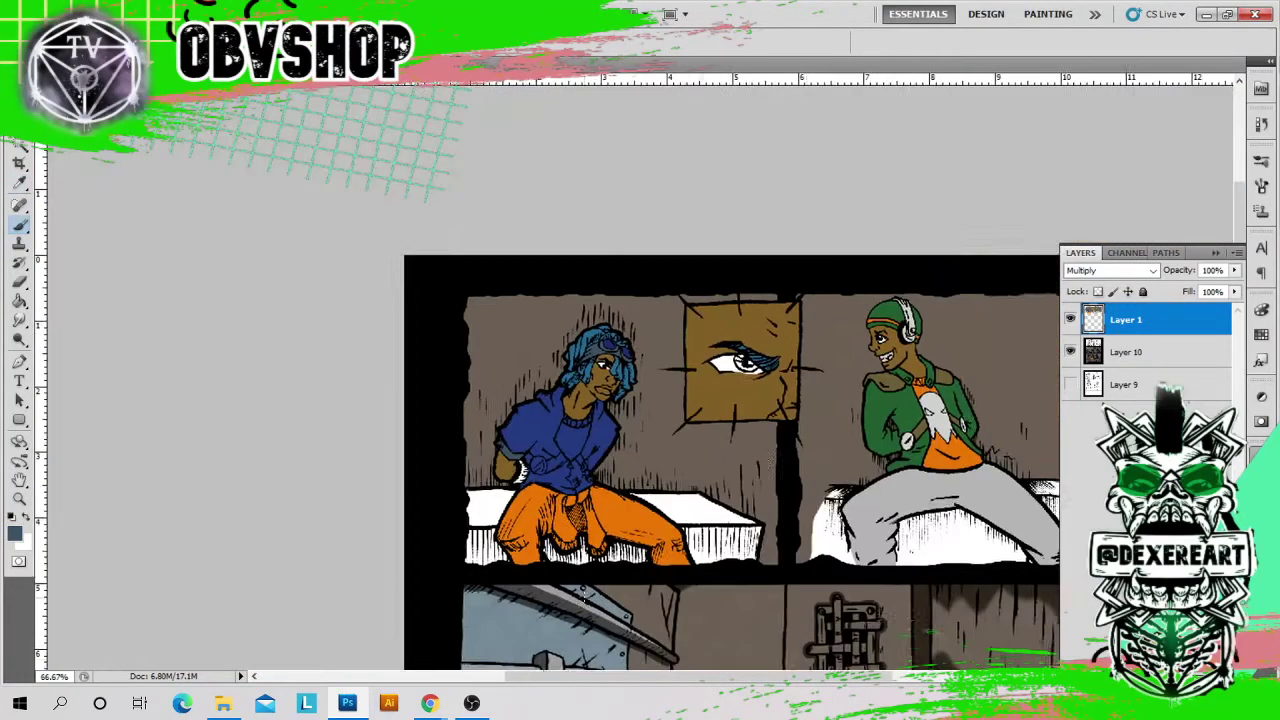
- Repaint the goggled character's headband dark gray with a tone sampled from the panel below
{"action": "left_click_drag", "start_coordinate": [584, 592], "coordinate": [433, 391]}
{"action": "left_click", "coordinate": [788, 522], "text": "alt"}
{"action": "key", "text": "ctrl+plus"}
{"action": "key", "text": "ctrl+plus"}
{"action": "key", "text": "ctrl+plus"}
{"action": "key", "text": "ctrl+plus"}
{"action": "mouse_move", "coordinate": [374, 256]}
{"action": "left_mouse_down"}
{"action": "mouse_move", "coordinate": [583, 443]}
{"action": "mouse_move", "coordinate": [482, 517]}
{"action": "left_mouse_up"}
{"action": "left_click_drag", "start_coordinate": [592, 192], "coordinate": [625, 196]}
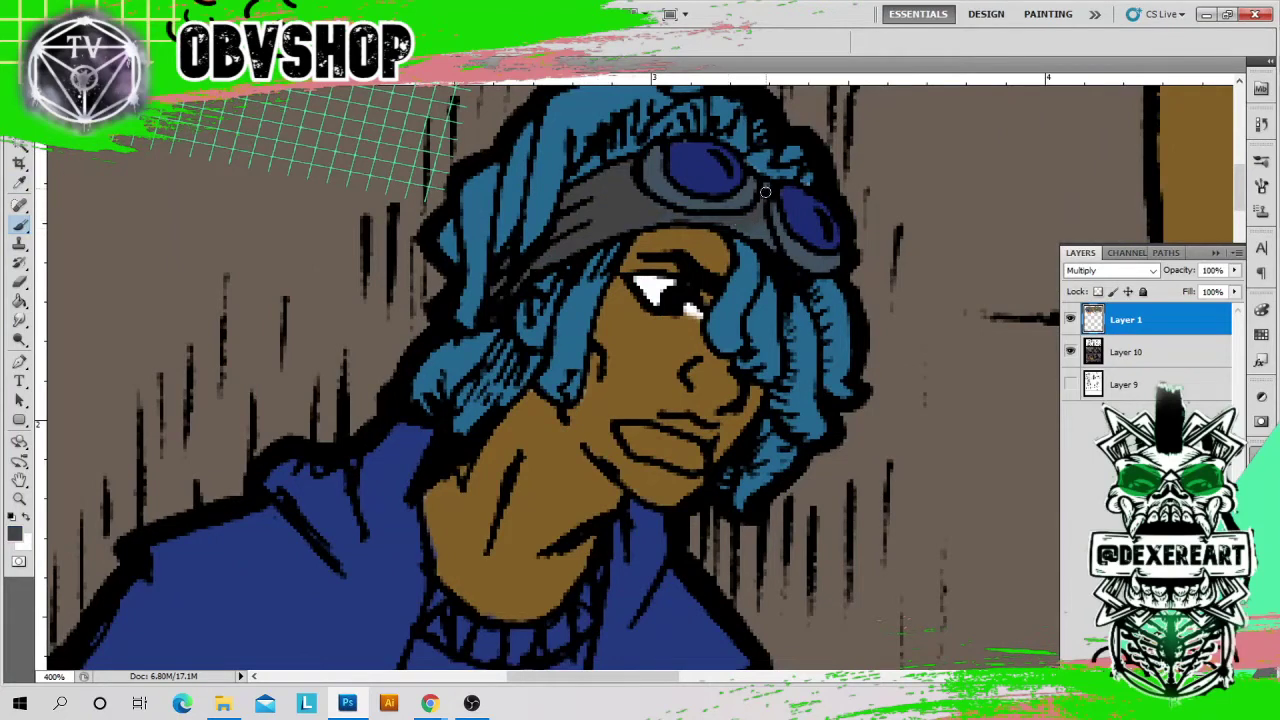
- Retouch the skin beside the goggled character's eye and repaint the undershirt gray
{"action": "left_click", "coordinate": [668, 304], "text": "alt"}
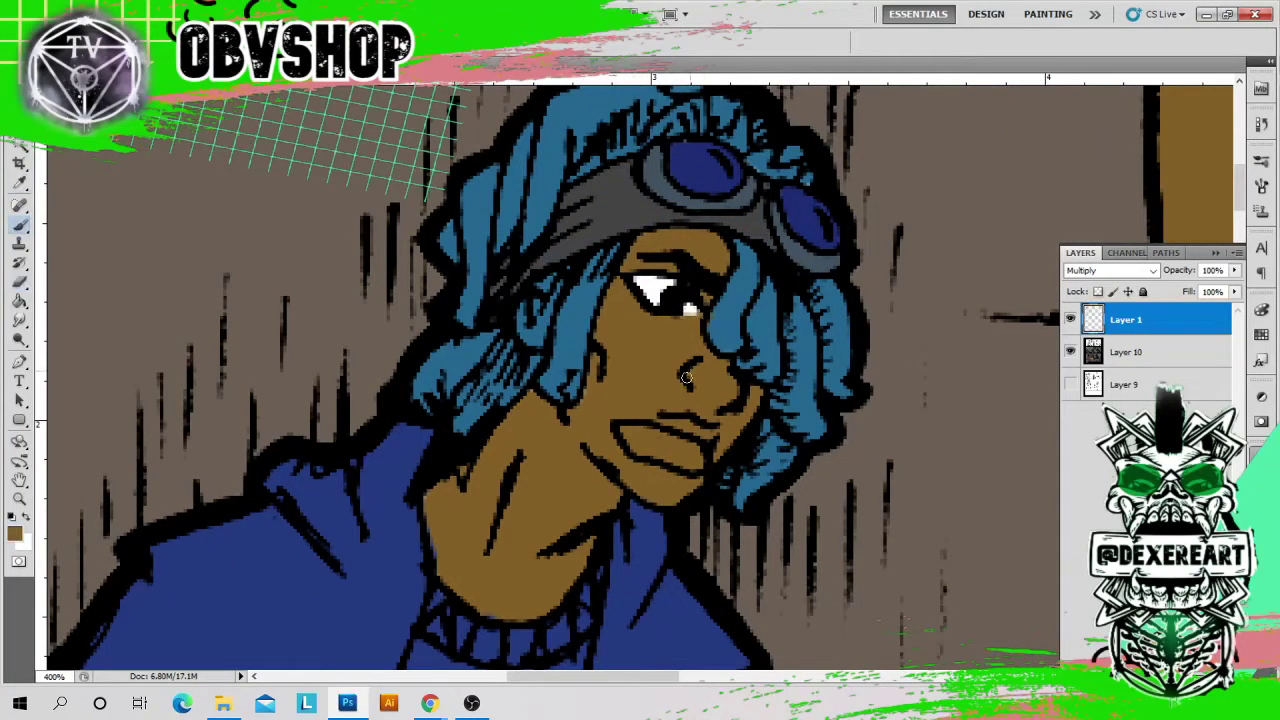
{"action": "left_click", "coordinate": [15, 534]}
{"action": "left_click", "coordinate": [245, 277]}
{"action": "left_click", "coordinate": [463, 143]}
{"action": "mouse_move", "coordinate": [628, 436]}
{"action": "left_mouse_down"}
{"action": "mouse_move", "coordinate": [688, 460]}
{"action": "mouse_move", "coordinate": [653, 439]}
{"action": "mouse_move", "coordinate": [654, 242]}
{"action": "left_mouse_up"}
{"action": "key", "text": "ctrl+minus"}
{"action": "left_click", "coordinate": [272, 512], "text": "alt"}
{"action": "mouse_move", "coordinate": [534, 362]}
{"action": "left_mouse_down"}
{"action": "mouse_move", "coordinate": [580, 423]}
{"action": "mouse_move", "coordinate": [495, 455]}
{"action": "mouse_move", "coordinate": [502, 492]}
{"action": "mouse_move", "coordinate": [604, 444]}
{"action": "mouse_move", "coordinate": [560, 514]}
{"action": "left_mouse_up"}
- Paint the goggled character's arm straps and remaining small clothing details with tones sampled from the page
{"action": "left_click_drag", "start_coordinate": [1010, 520], "coordinate": [746, 420]}
{"action": "left_click", "coordinate": [870, 575], "text": "alt"}
{"action": "mouse_move", "coordinate": [330, 292]}
{"action": "left_mouse_down"}
{"action": "mouse_move", "coordinate": [908, 346]}
{"action": "mouse_move", "coordinate": [1232, 346]}
{"action": "left_mouse_up"}
{"action": "mouse_move", "coordinate": [300, 470]}
{"action": "left_mouse_down"}
{"action": "mouse_move", "coordinate": [310, 443]}
{"action": "mouse_move", "coordinate": [222, 535]}
{"action": "left_mouse_up"}
{"action": "left_click", "coordinate": [320, 334], "text": "alt"}
{"action": "left_click", "coordinate": [418, 345], "text": "alt"}
{"action": "left_click_drag", "start_coordinate": [268, 448], "coordinate": [277, 421]}
{"action": "mouse_move", "coordinate": [368, 478]}
{"action": "left_mouse_down"}
{"action": "mouse_move", "coordinate": [403, 429]}
{"action": "mouse_move", "coordinate": [374, 447]}
{"action": "left_mouse_up"}
{"action": "left_click_drag", "start_coordinate": [502, 438], "coordinate": [497, 427]}
{"action": "left_click", "coordinate": [328, 448], "text": "alt"}
{"action": "left_click_drag", "start_coordinate": [322, 429], "coordinate": [308, 430]}
{"action": "mouse_move", "coordinate": [525, 468]}
{"action": "left_mouse_down"}
{"action": "mouse_move", "coordinate": [529, 450]}
{"action": "mouse_move", "coordinate": [519, 487]}
{"action": "left_mouse_up"}
{"action": "left_click_drag", "start_coordinate": [457, 464], "coordinate": [464, 470]}
- Fill the white bench areas around the green-jacketed character's legs with the wall's brown
{"action": "left_click", "coordinate": [530, 538], "text": "alt"}
{"action": "left_click", "coordinate": [602, 482], "text": "alt"}
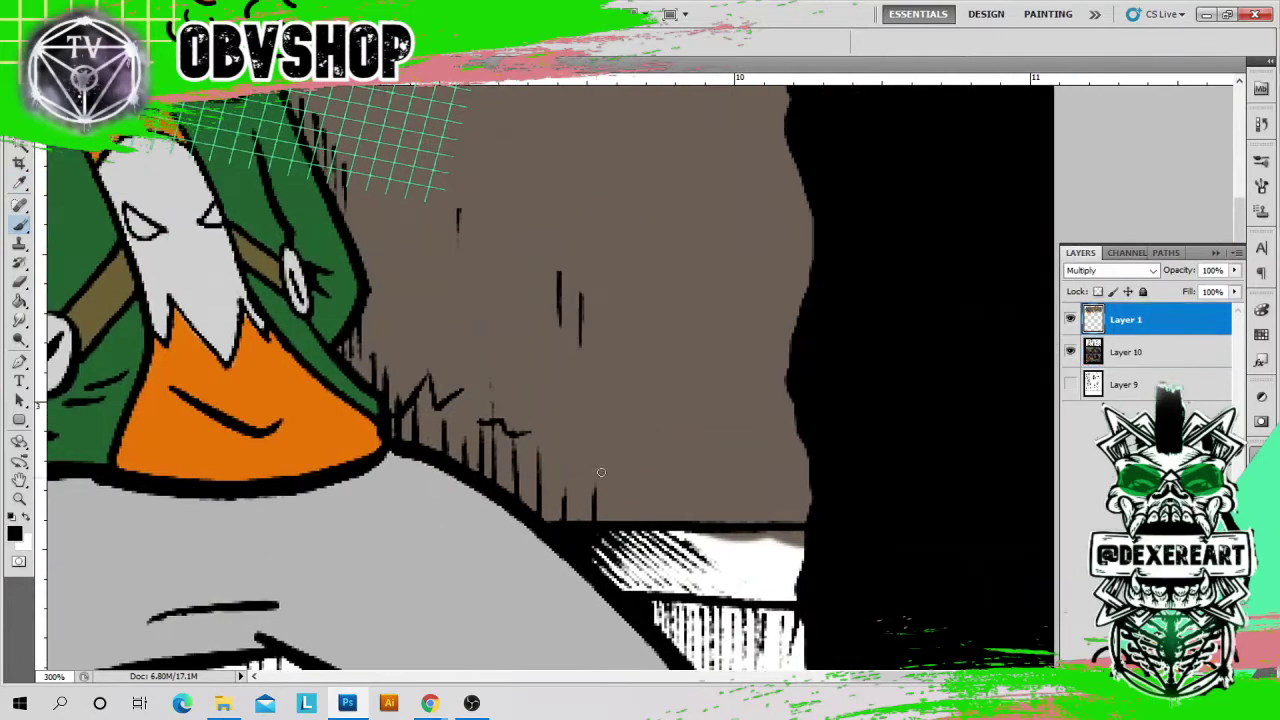
{"action": "left_click_drag", "start_coordinate": [776, 578], "coordinate": [775, 545]}
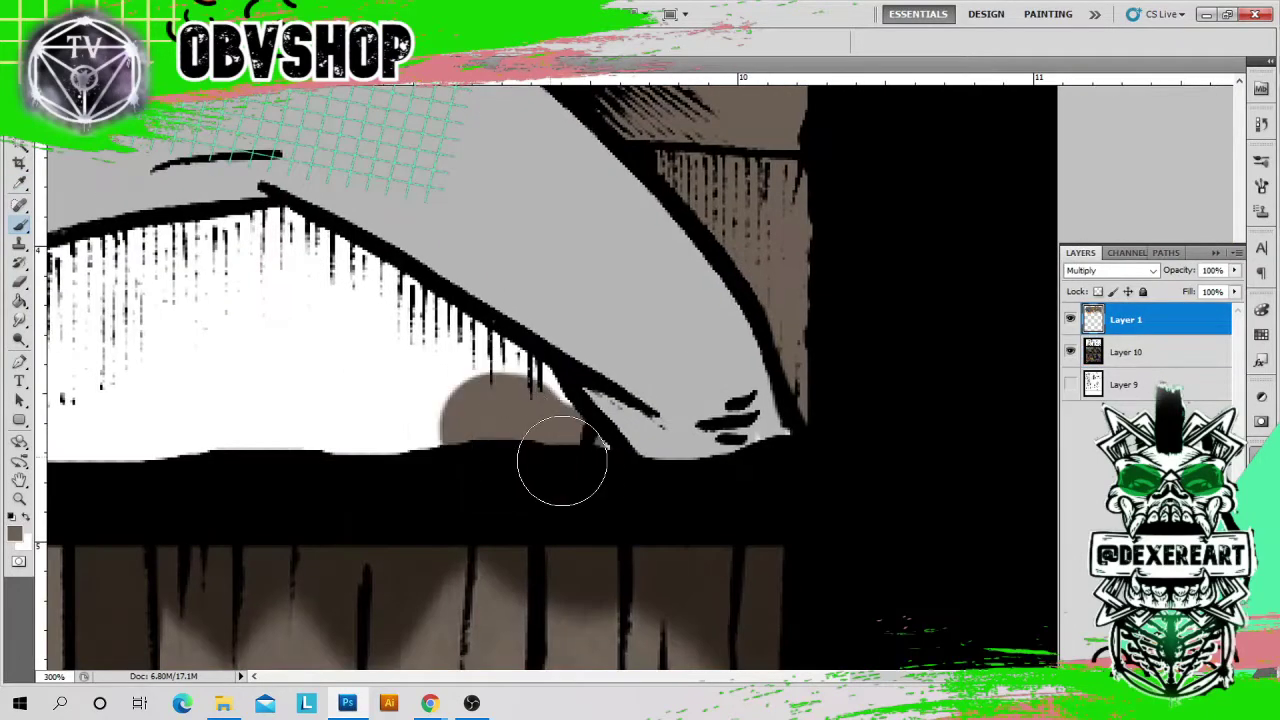
{"action": "mouse_move", "coordinate": [563, 457]}
{"action": "left_mouse_down"}
{"action": "mouse_move", "coordinate": [513, 395]}
{"action": "mouse_move", "coordinate": [137, 316]}
{"action": "mouse_move", "coordinate": [357, 518]}
{"action": "left_mouse_up"}
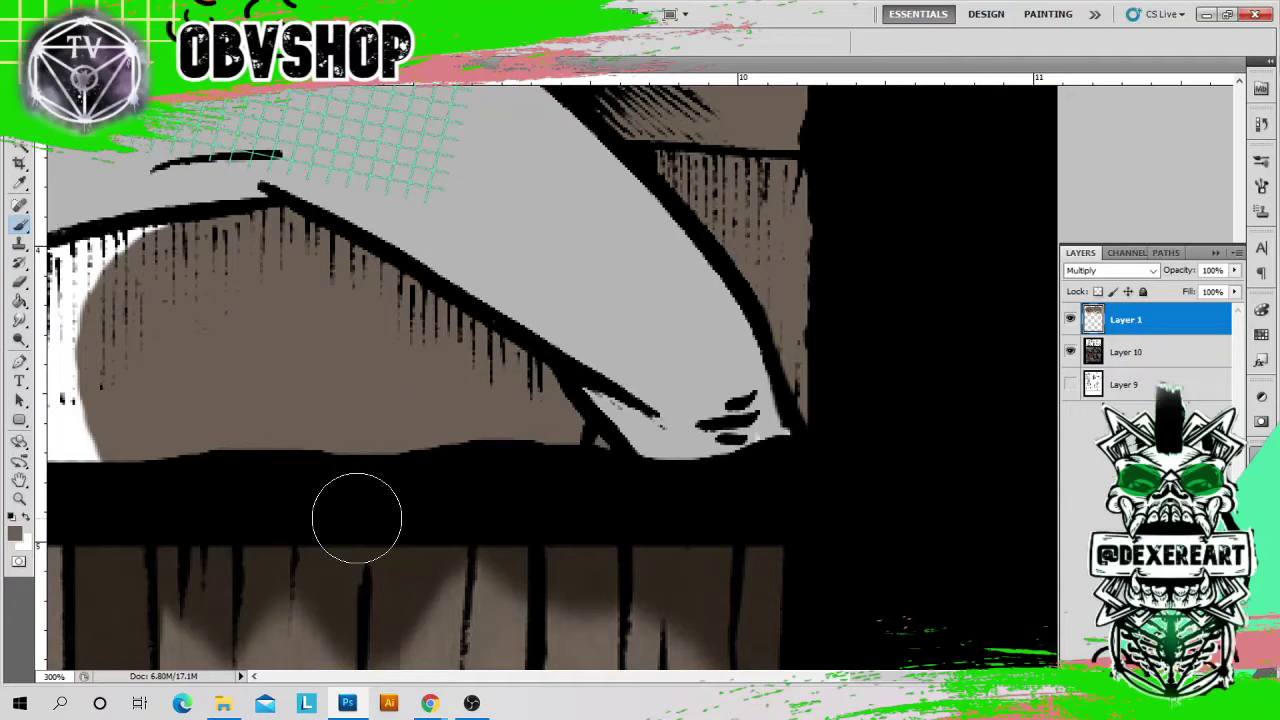
{"action": "mouse_move", "coordinate": [390, 340]}
{"action": "left_mouse_down"}
{"action": "mouse_move", "coordinate": [371, 423]}
{"action": "mouse_move", "coordinate": [330, 360]}
{"action": "mouse_move", "coordinate": [450, 230]}
{"action": "left_mouse_up"}
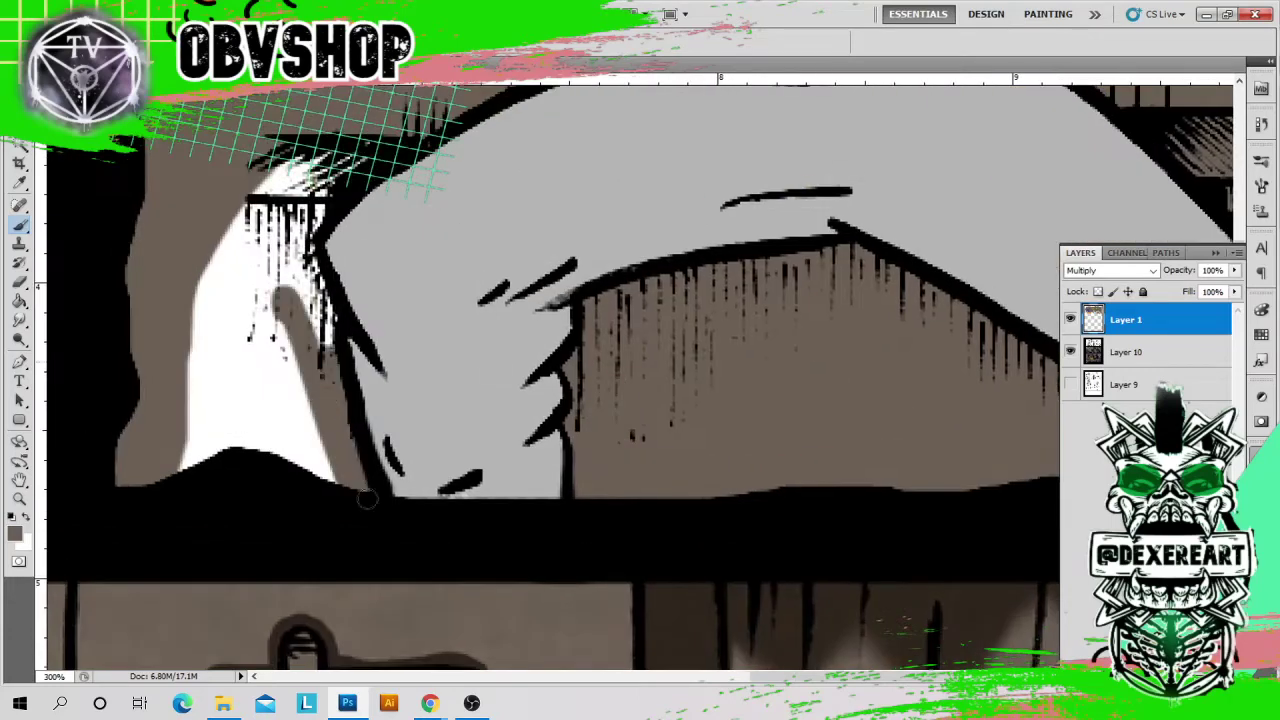
{"action": "mouse_move", "coordinate": [367, 499]}
{"action": "left_mouse_down"}
{"action": "mouse_move", "coordinate": [237, 520]}
{"action": "mouse_move", "coordinate": [290, 330]}
{"action": "left_mouse_up"}
{"action": "mouse_move", "coordinate": [264, 329]}
{"action": "left_mouse_down"}
{"action": "mouse_move", "coordinate": [317, 443]}
{"action": "mouse_move", "coordinate": [408, 505]}
{"action": "left_mouse_up"}
- Select Layer 10 with black as the brush colour and try a hatching stroke on the bench beside the knee
{"action": "left_click", "coordinate": [509, 339], "text": "alt"}
{"action": "left_click", "coordinate": [1090, 350]}
{"action": "key", "text": "b"}
{"action": "mouse_move", "coordinate": [424, 315]}
{"action": "left_mouse_down"}
{"action": "mouse_move", "coordinate": [287, 314]}
{"action": "mouse_move", "coordinate": [346, 356]}
{"action": "mouse_move", "coordinate": [364, 342]}
{"action": "left_mouse_up"}
{"action": "key", "text": "ctrl+z"}
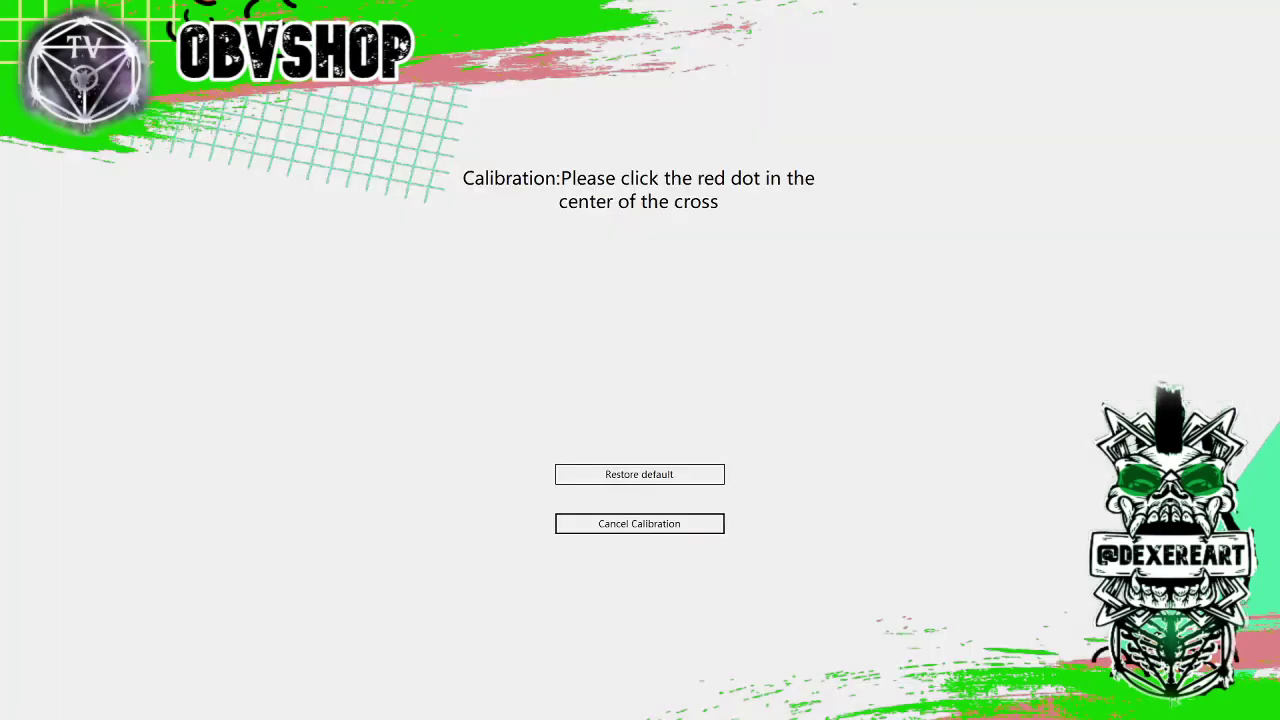
- Switch to the pen tablet's calibration screen and calibrate the pen on the target crosses
{"action": "left_click", "coordinate": [106, 100]}
{"action": "left_click", "coordinate": [640, 100]}
{"action": "left_click", "coordinate": [1174, 100]}
{"action": "left_click", "coordinate": [106, 360]}
{"action": "left_click", "coordinate": [640, 360]}
{"action": "left_click", "coordinate": [1174, 360]}
{"action": "left_click", "coordinate": [106, 620]}
{"action": "left_click", "coordinate": [640, 620]}
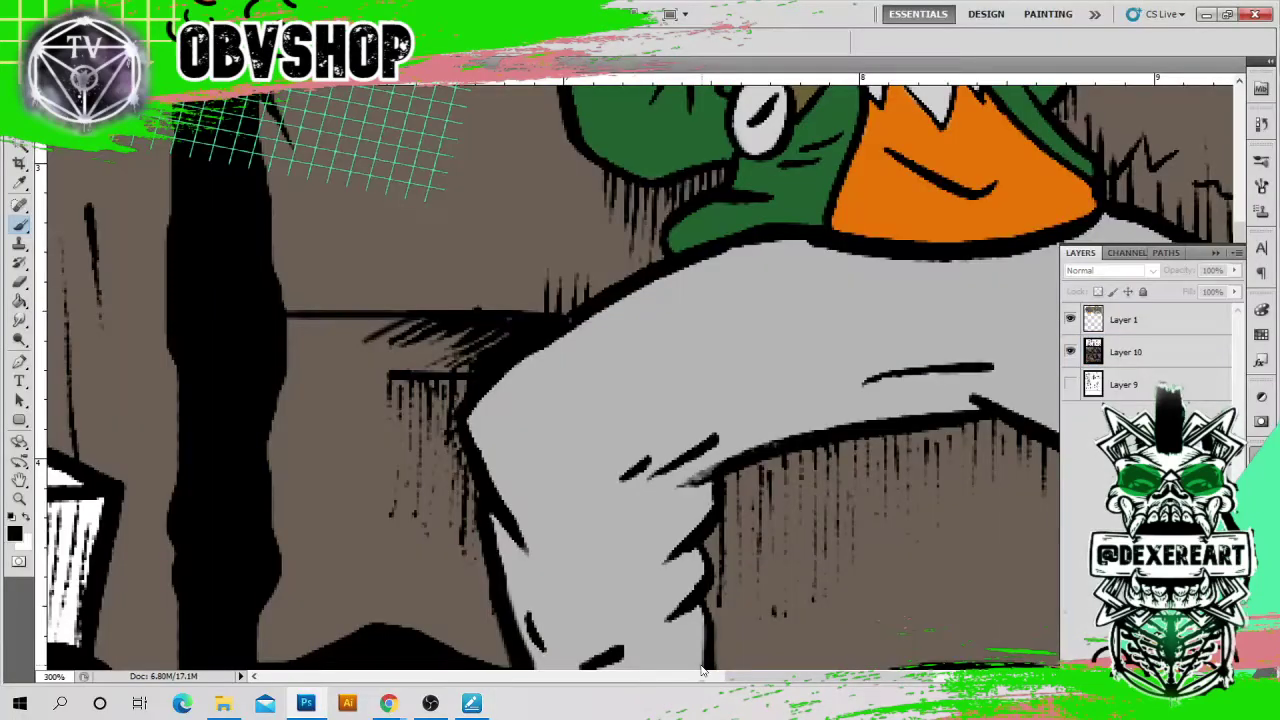
{"action": "left_click", "coordinate": [641, 268]}
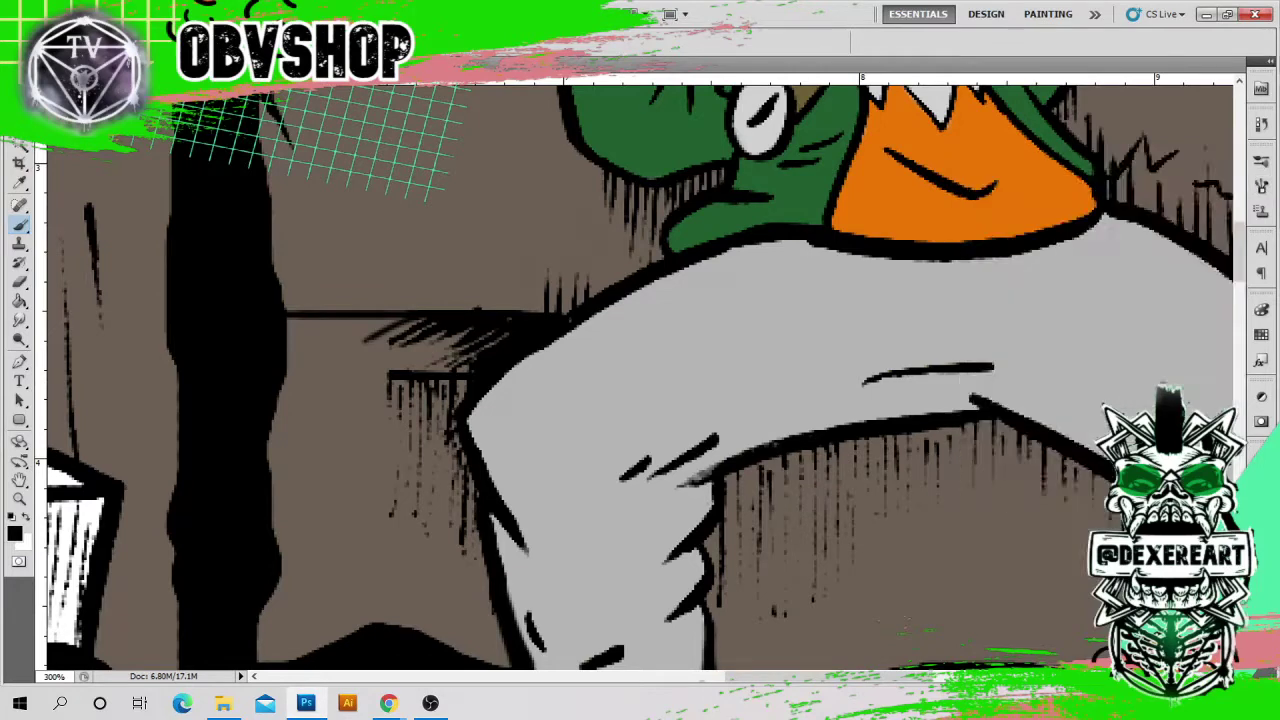
- Choose the hard round 25 px brush tip and bring the layer list back into view
{"action": "left_click", "coordinate": [1261, 186]}
{"action": "left_click", "coordinate": [1115, 184]}
{"action": "left_click", "coordinate": [1114, 209]}
{"action": "scroll", "coordinate": [1150, 212], "scroll_direction": "down", "scroll_amount": 3}
{"action": "left_click", "coordinate": [1194, 235]}
{"action": "left_click", "coordinate": [62, 42]}
{"action": "left_click", "coordinate": [117, 159]}
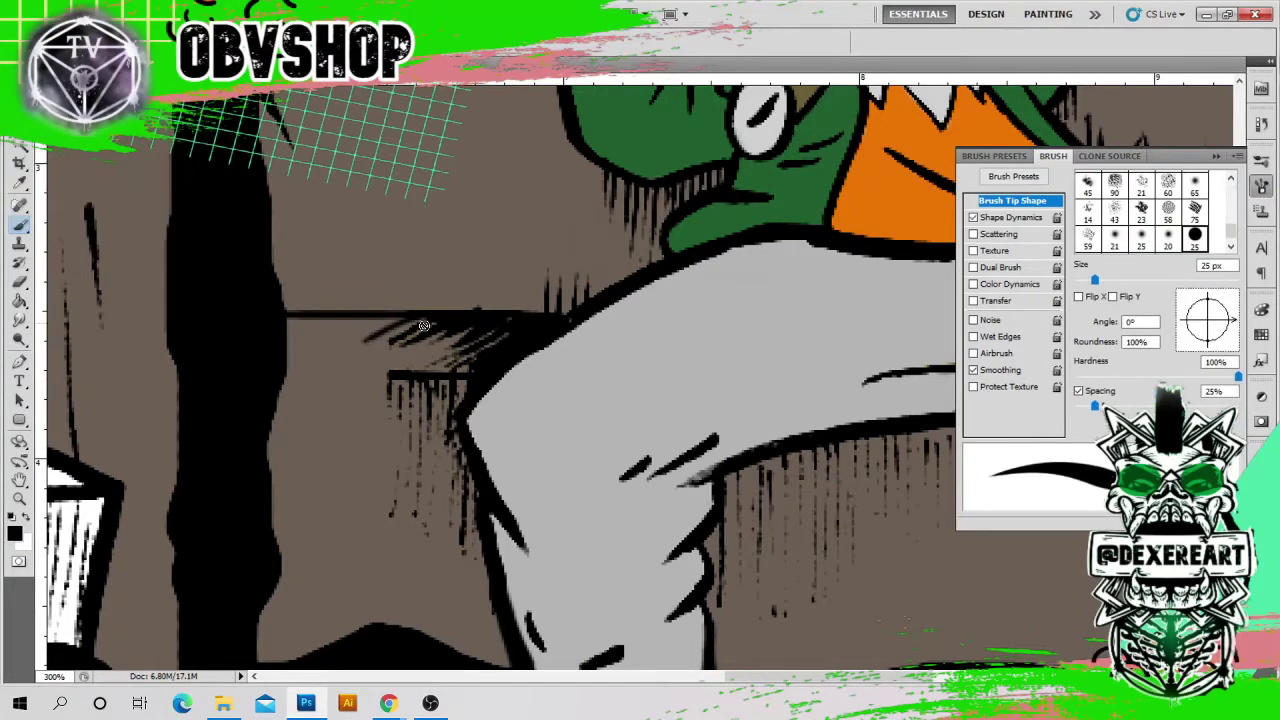
{"action": "left_click", "coordinate": [1261, 186]}
{"action": "left_click", "coordinate": [1261, 457]}
- Hatch the bench's top surface beside the black panel divider with slanted black strokes on Layer 10
{"action": "left_click_drag", "start_coordinate": [388, 320], "coordinate": [314, 353]}
{"action": "mouse_move", "coordinate": [372, 320]}
{"action": "left_mouse_down"}
{"action": "mouse_move", "coordinate": [311, 353]}
{"action": "mouse_move", "coordinate": [319, 344]}
{"action": "mouse_move", "coordinate": [290, 358]}
{"action": "left_mouse_up"}
{"action": "mouse_move", "coordinate": [334, 321]}
{"action": "left_mouse_down"}
{"action": "mouse_move", "coordinate": [287, 350]}
{"action": "mouse_move", "coordinate": [287, 338]}
{"action": "left_mouse_up"}
{"action": "left_click_drag", "start_coordinate": [330, 320], "coordinate": [288, 354]}
- Hatch the bench's front face beside the panel divider with rows of vertical black strokes
{"action": "mouse_move", "coordinate": [387, 375]}
{"action": "left_mouse_down"}
{"action": "mouse_move", "coordinate": [286, 375]}
{"action": "mouse_move", "coordinate": [374, 430]}
{"action": "left_mouse_up"}
{"action": "left_click_drag", "start_coordinate": [369, 460], "coordinate": [366, 510]}
{"action": "left_click_drag", "start_coordinate": [363, 382], "coordinate": [362, 448]}
{"action": "left_click_drag", "start_coordinate": [357, 476], "coordinate": [355, 518]}
{"action": "left_click_drag", "start_coordinate": [352, 380], "coordinate": [350, 434]}
{"action": "left_click_drag", "start_coordinate": [332, 382], "coordinate": [317, 450]}
{"action": "mouse_move", "coordinate": [306, 382]}
{"action": "left_mouse_down"}
{"action": "mouse_move", "coordinate": [298, 472]}
{"action": "mouse_move", "coordinate": [286, 378]}
{"action": "mouse_move", "coordinate": [291, 436]}
{"action": "left_mouse_up"}
{"action": "left_click_drag", "start_coordinate": [282, 376], "coordinate": [276, 452]}
{"action": "left_click_drag", "start_coordinate": [338, 382], "coordinate": [340, 430]}
{"action": "mouse_move", "coordinate": [360, 384]}
{"action": "left_mouse_down"}
{"action": "mouse_move", "coordinate": [360, 438]}
{"action": "mouse_move", "coordinate": [376, 452]}
{"action": "left_mouse_up"}
{"action": "left_click_drag", "start_coordinate": [368, 470], "coordinate": [368, 530]}
{"action": "left_click_drag", "start_coordinate": [336, 430], "coordinate": [334, 494]}
{"action": "mouse_move", "coordinate": [300, 436]}
{"action": "left_mouse_down"}
{"action": "mouse_move", "coordinate": [298, 506]}
{"action": "mouse_move", "coordinate": [312, 508]}
{"action": "left_mouse_up"}
{"action": "left_click_drag", "start_coordinate": [279, 448], "coordinate": [277, 528]}
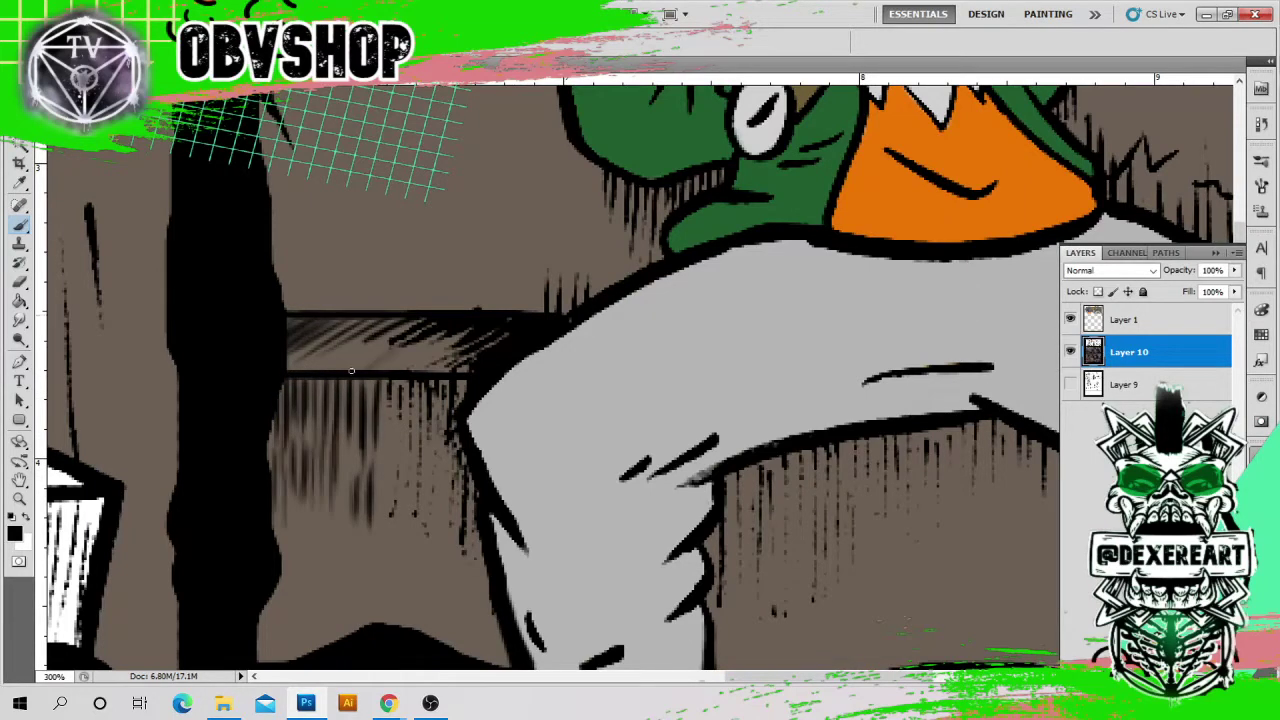
- Extend the slanted and vertical hatching across the bench's top and front toward the character's knee
{"action": "left_click_drag", "start_coordinate": [420, 324], "coordinate": [342, 370]}
{"action": "left_click_drag", "start_coordinate": [364, 337], "coordinate": [317, 368]}
{"action": "left_click_drag", "start_coordinate": [445, 332], "coordinate": [387, 368]}
{"action": "left_click_drag", "start_coordinate": [463, 335], "coordinate": [415, 370]}
{"action": "mouse_move", "coordinate": [400, 415]}
{"action": "left_mouse_down"}
{"action": "mouse_move", "coordinate": [396, 509]}
{"action": "mouse_move", "coordinate": [383, 509]}
{"action": "left_mouse_up"}
{"action": "left_click_drag", "start_coordinate": [420, 396], "coordinate": [417, 512]}
{"action": "left_click_drag", "start_coordinate": [453, 396], "coordinate": [446, 512]}
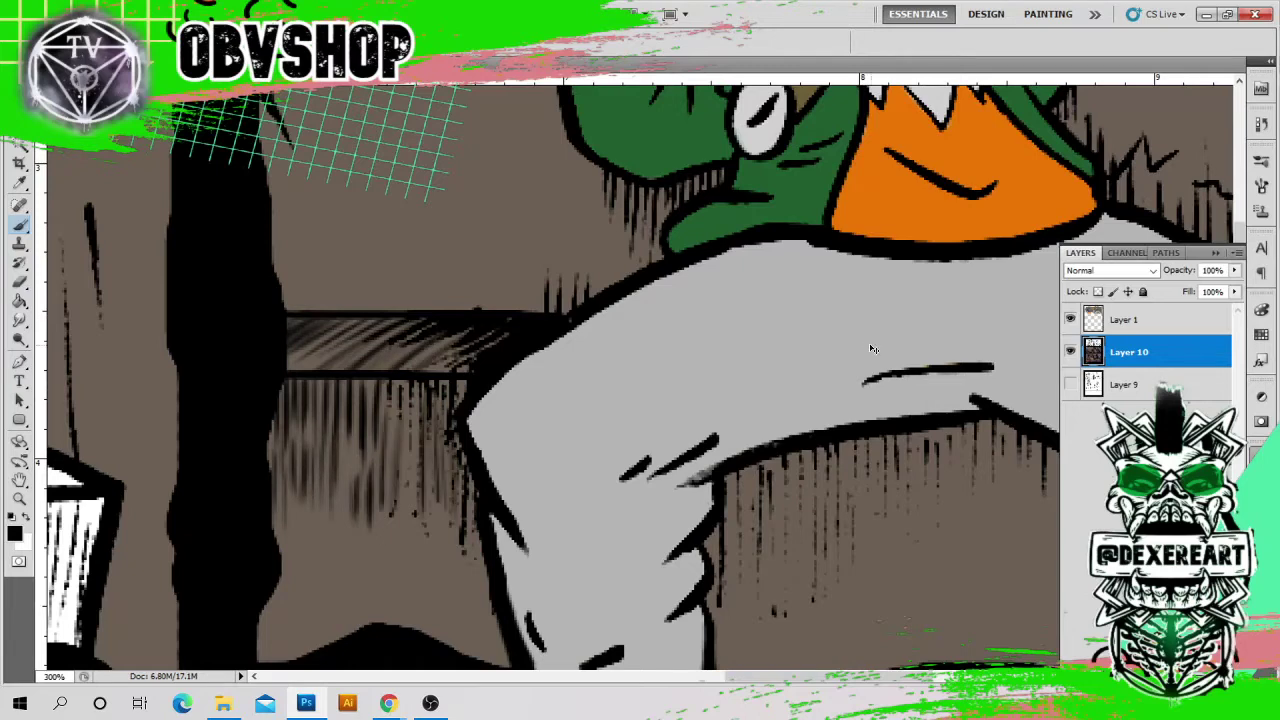
- Fill the bench behind the goggled character with the wall's brown on Layer 1
{"action": "key", "text": "ctrl+minus"}
{"action": "key", "text": "ctrl+minus"}
{"action": "key", "text": "ctrl+minus"}
{"action": "left_click", "coordinate": [471, 323], "text": "alt"}
{"action": "left_click", "coordinate": [1140, 320]}
{"action": "mouse_move", "coordinate": [506, 386]}
{"action": "left_mouse_down"}
{"action": "mouse_move", "coordinate": [451, 391]}
{"action": "mouse_move", "coordinate": [452, 358]}
{"action": "left_mouse_up"}
{"action": "mouse_move", "coordinate": [246, 377]}
{"action": "left_mouse_down"}
{"action": "mouse_move", "coordinate": [227, 399]}
{"action": "mouse_move", "coordinate": [262, 370]}
{"action": "left_mouse_up"}
{"action": "left_click_drag", "start_coordinate": [405, 432], "coordinate": [345, 431]}
- Add a new layer in Multiply mode and shade the goggled character's bench with the sampled brown
{"action": "left_click", "coordinate": [1204, 652]}
{"action": "left_click", "coordinate": [1128, 271]}
{"action": "left_click", "coordinate": [1095, 339]}
{"action": "left_click", "coordinate": [471, 346], "text": "alt"}
{"action": "left_click_drag", "start_coordinate": [256, 424], "coordinate": [265, 435]}
{"action": "mouse_move", "coordinate": [238, 393]}
{"action": "left_mouse_down"}
{"action": "mouse_move", "coordinate": [229, 278]}
{"action": "mouse_move", "coordinate": [262, 395]}
{"action": "left_mouse_up"}
{"action": "left_click_drag", "start_coordinate": [313, 432], "coordinate": [358, 425]}
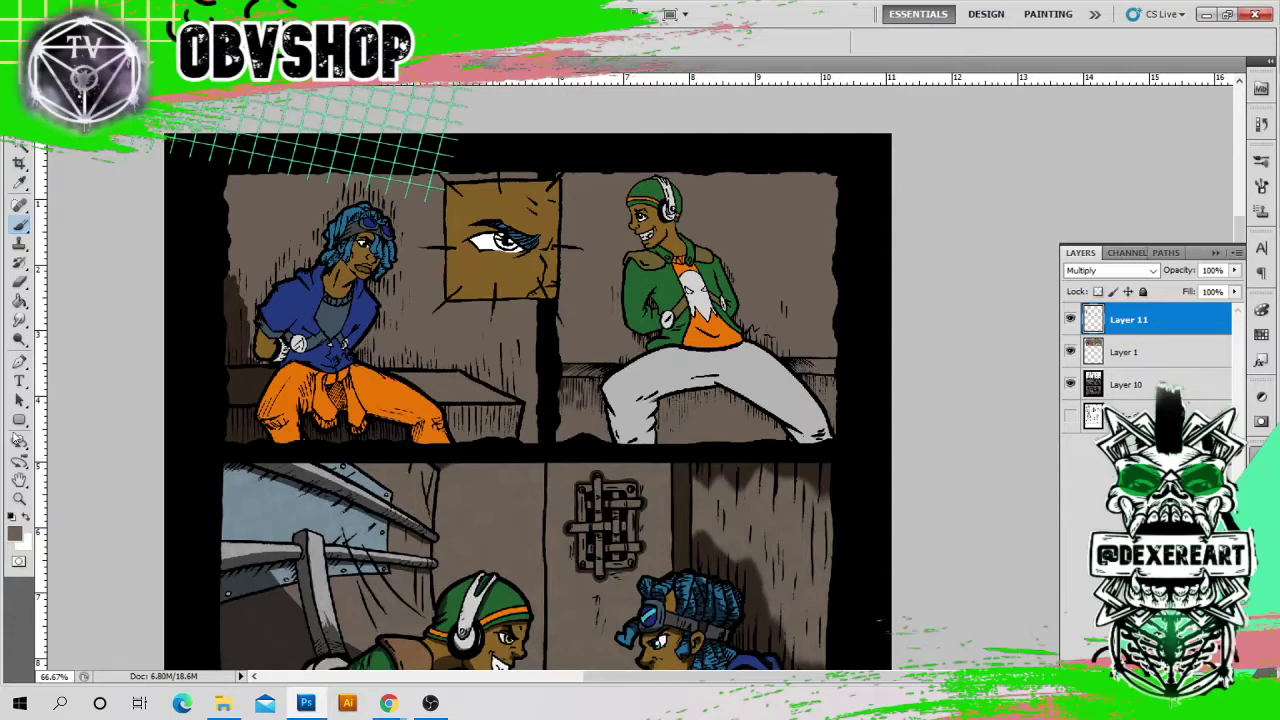
- Paint a dark shadow on the wall behind the goggled character's back and up over the head
{"action": "key", "text": "shift+Tab"}
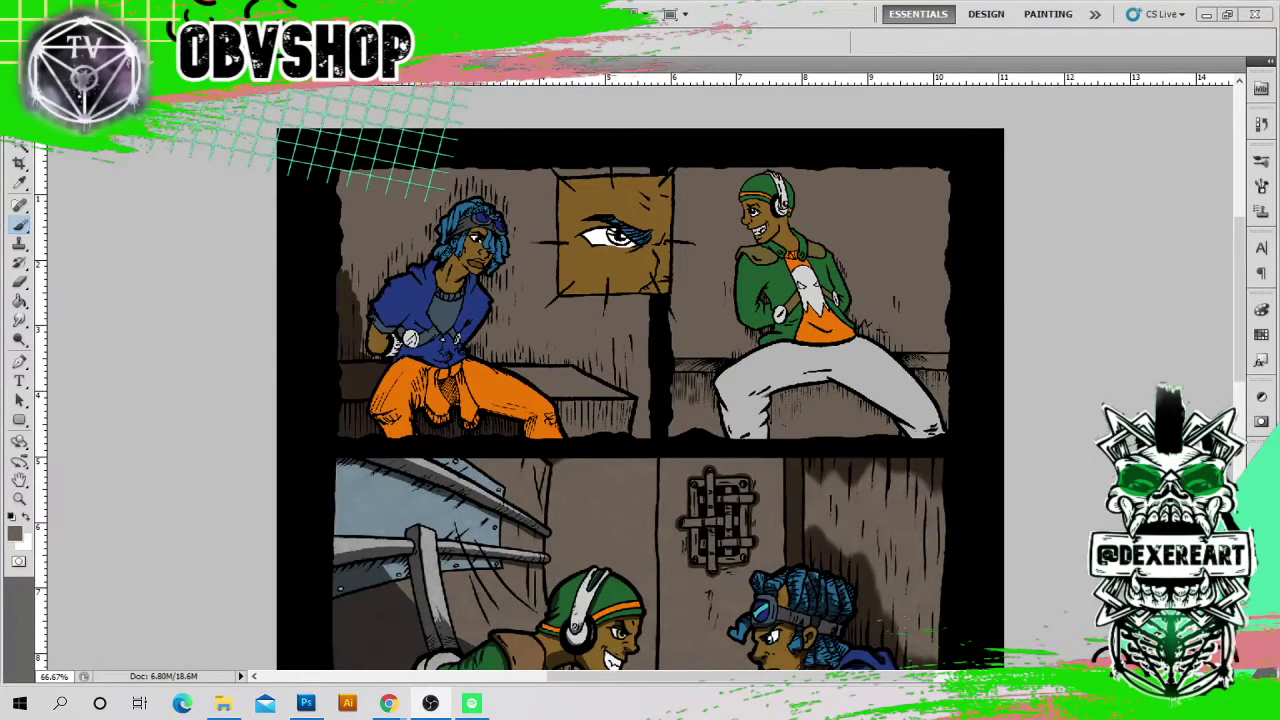
{"action": "left_click", "coordinate": [1258, 455]}
{"action": "mouse_move", "coordinate": [365, 348]}
{"action": "left_mouse_down"}
{"action": "mouse_move", "coordinate": [404, 172]}
{"action": "mouse_move", "coordinate": [350, 188]}
{"action": "left_mouse_up"}
{"action": "mouse_move", "coordinate": [370, 262]}
{"action": "left_mouse_down"}
{"action": "mouse_move", "coordinate": [383, 222]}
{"action": "mouse_move", "coordinate": [436, 221]}
{"action": "mouse_move", "coordinate": [487, 198]}
{"action": "left_mouse_up"}
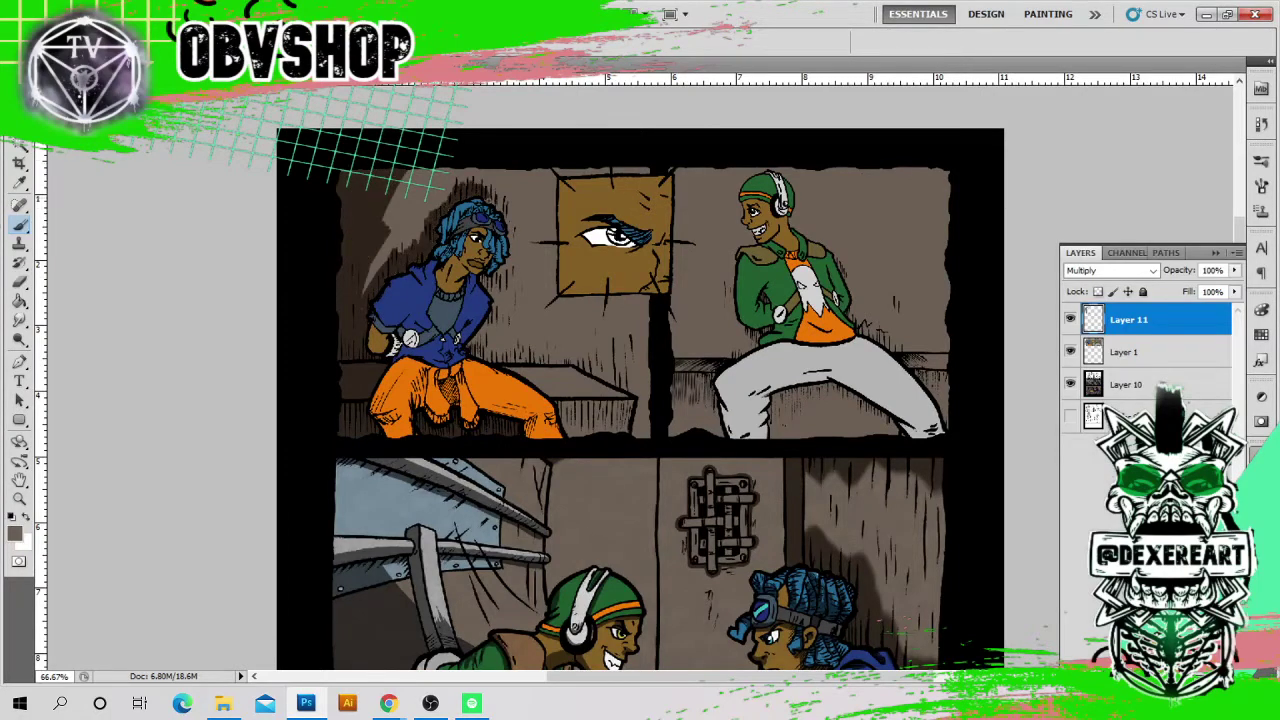
- Shade the wall between the goggled character and the eye inset down to the bench, undoing the last stroke
{"action": "mouse_move", "coordinate": [487, 283]}
{"action": "left_mouse_down"}
{"action": "mouse_move", "coordinate": [498, 355]}
{"action": "mouse_move", "coordinate": [528, 357]}
{"action": "left_mouse_up"}
{"action": "mouse_move", "coordinate": [486, 176]}
{"action": "left_mouse_down"}
{"action": "mouse_move", "coordinate": [470, 176]}
{"action": "mouse_move", "coordinate": [370, 284]}
{"action": "mouse_move", "coordinate": [481, 177]}
{"action": "left_mouse_up"}
{"action": "left_click_drag", "start_coordinate": [508, 314], "coordinate": [558, 361]}
{"action": "mouse_move", "coordinate": [538, 284]}
{"action": "left_mouse_down"}
{"action": "mouse_move", "coordinate": [496, 348]}
{"action": "mouse_move", "coordinate": [617, 404]}
{"action": "mouse_move", "coordinate": [565, 430]}
{"action": "mouse_move", "coordinate": [548, 387]}
{"action": "left_mouse_up"}
{"action": "key", "text": "ctrl+z"}
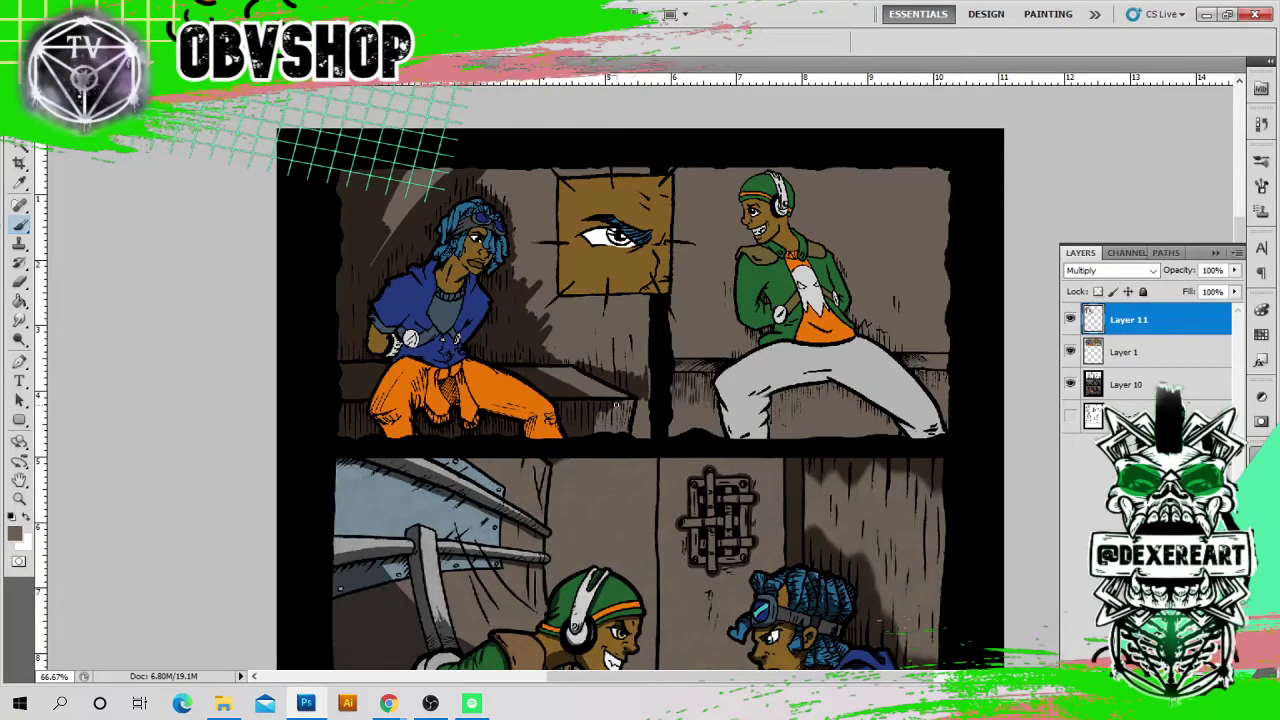
- Soften the edges of the goggled character's wall shadows with the Smudge tool
{"action": "left_click", "coordinate": [20, 321]}
{"action": "mouse_move", "coordinate": [410, 190]}
{"action": "left_mouse_down"}
{"action": "mouse_move", "coordinate": [374, 272]}
{"action": "mouse_move", "coordinate": [404, 200]}
{"action": "mouse_move", "coordinate": [383, 206]}
{"action": "left_mouse_up"}
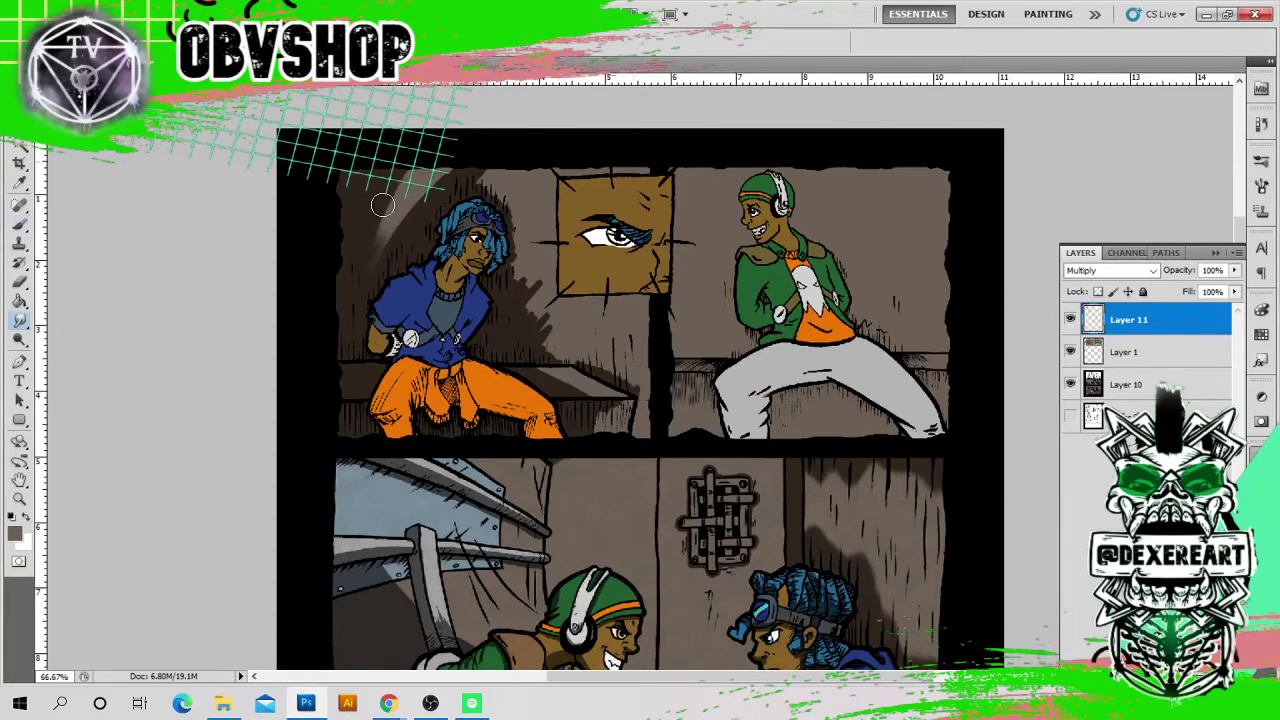
{"action": "mouse_move", "coordinate": [517, 212]}
{"action": "left_mouse_down"}
{"action": "mouse_move", "coordinate": [575, 385]}
{"action": "mouse_move", "coordinate": [625, 392]}
{"action": "mouse_move", "coordinate": [633, 358]}
{"action": "left_mouse_up"}
- Shade the bench and nearby wall behind the green-jacketed character's legs and smudge the shadow edges
{"action": "key", "text": "b"}
{"action": "mouse_move", "coordinate": [716, 366]}
{"action": "left_mouse_down"}
{"action": "mouse_move", "coordinate": [680, 395]}
{"action": "mouse_move", "coordinate": [870, 396]}
{"action": "mouse_move", "coordinate": [924, 374]}
{"action": "mouse_move", "coordinate": [948, 380]}
{"action": "left_mouse_up"}
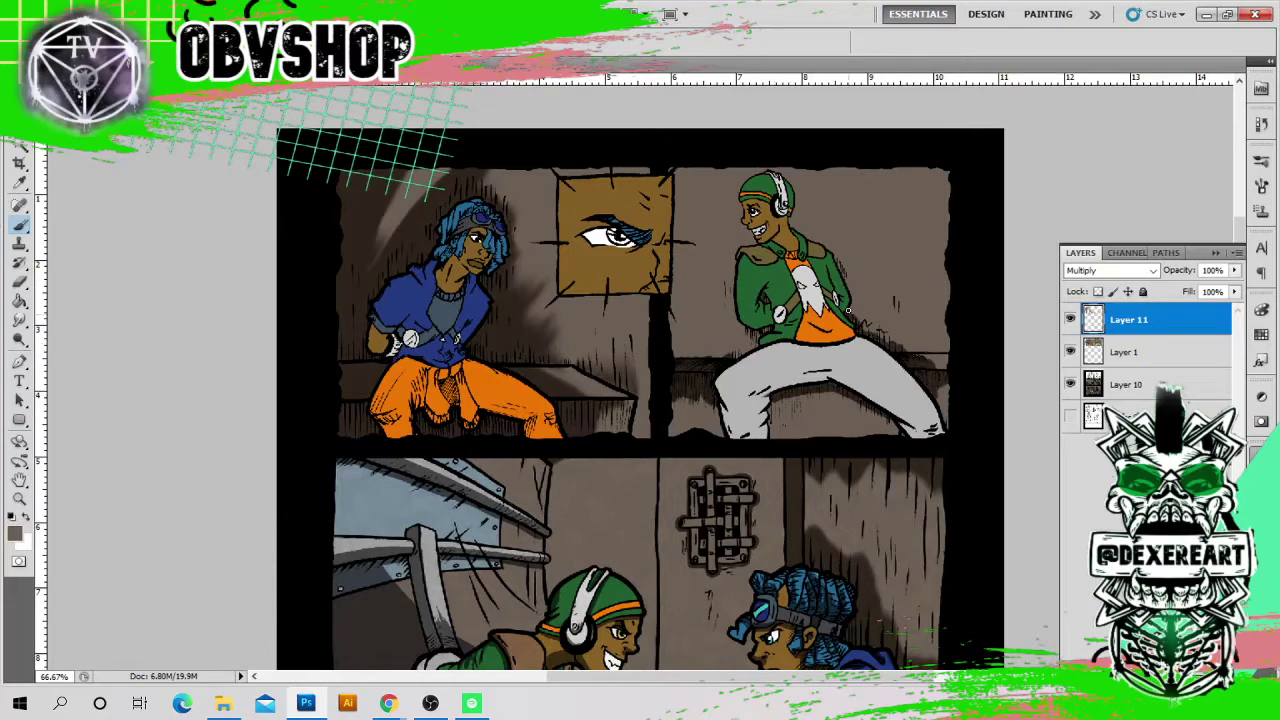
{"action": "key", "text": "o"}
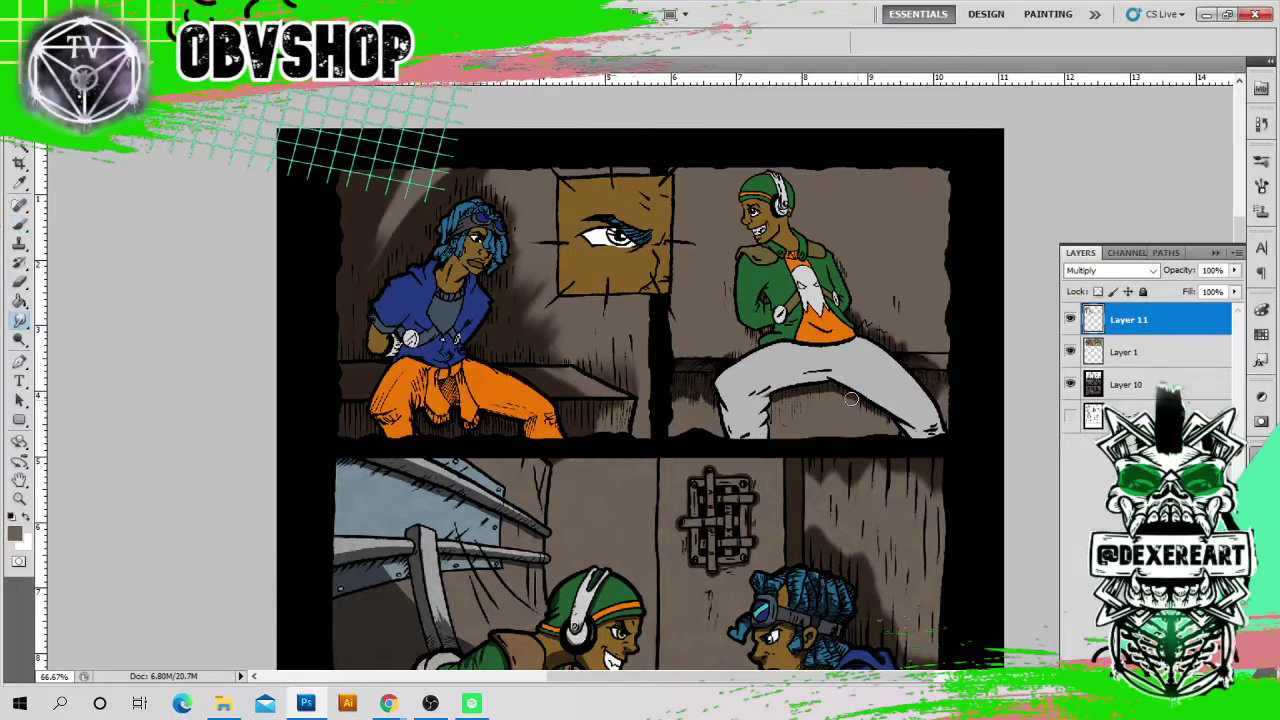
- Paint and smudge a shadow on the wall beside the green-jacketed character's bent arm
{"action": "key", "text": "b"}
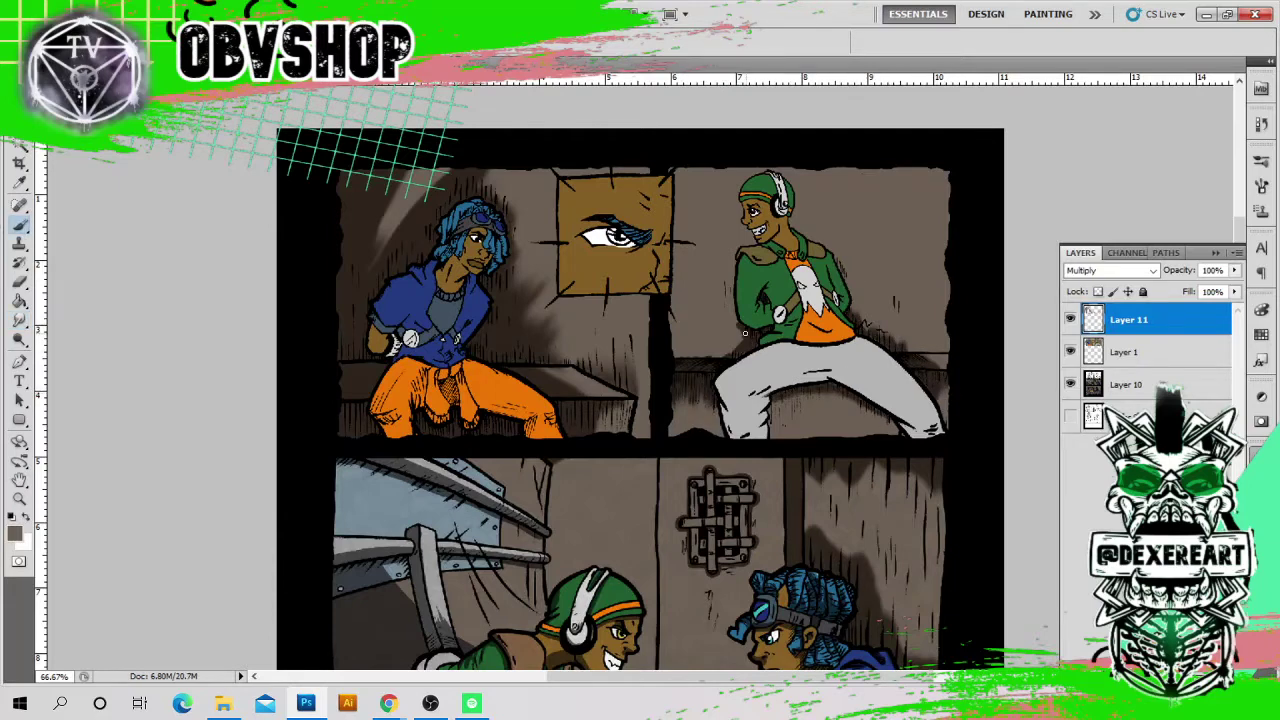
{"action": "mouse_move", "coordinate": [718, 354]}
{"action": "left_mouse_down"}
{"action": "mouse_move", "coordinate": [684, 352]}
{"action": "mouse_move", "coordinate": [716, 322]}
{"action": "mouse_move", "coordinate": [694, 312]}
{"action": "mouse_move", "coordinate": [727, 280]}
{"action": "left_mouse_up"}
{"action": "left_click", "coordinate": [20, 320]}
{"action": "key", "text": "b"}
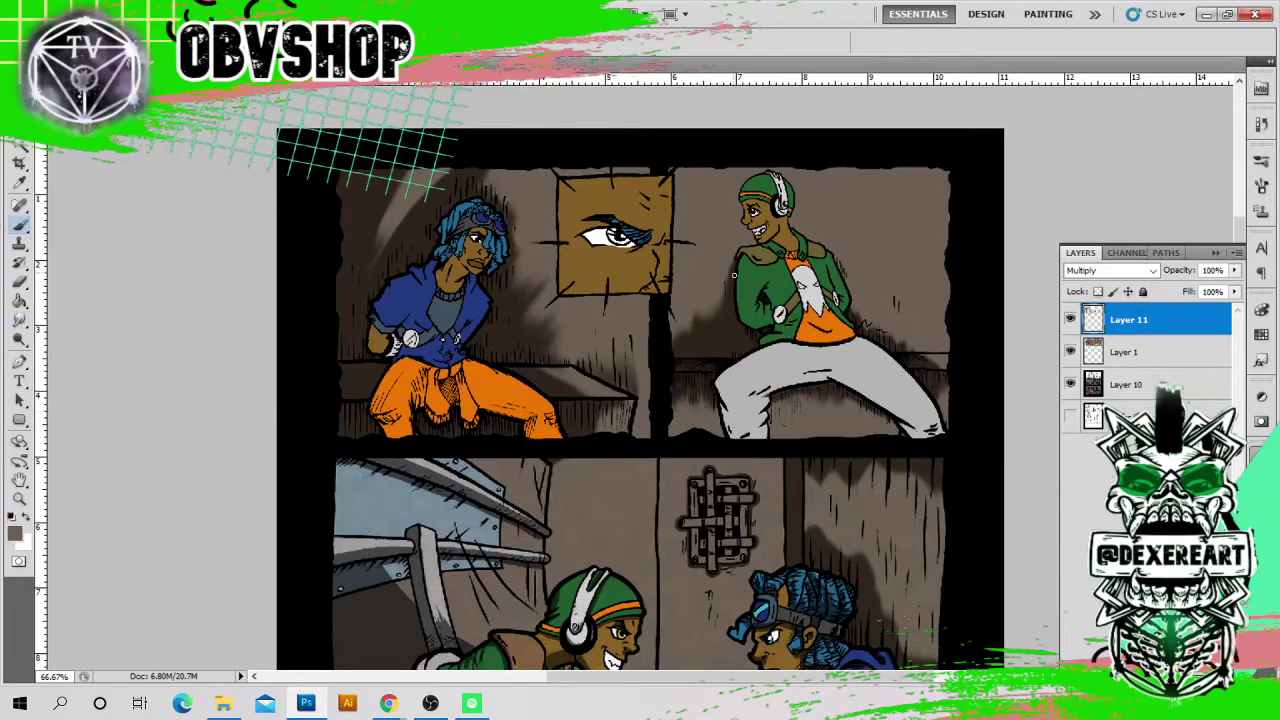
- Shade the shoulder and sleeve of the goggled character's blue jacket with its sampled blue and pick up the brown skin tone
{"action": "key", "text": "o"}
{"action": "key", "text": "i"}
{"action": "left_click", "coordinate": [381, 302]}
{"action": "key", "text": "b"}
{"action": "key", "text": "i"}
{"action": "left_click", "coordinate": [454, 318]}
{"action": "key", "text": "b"}
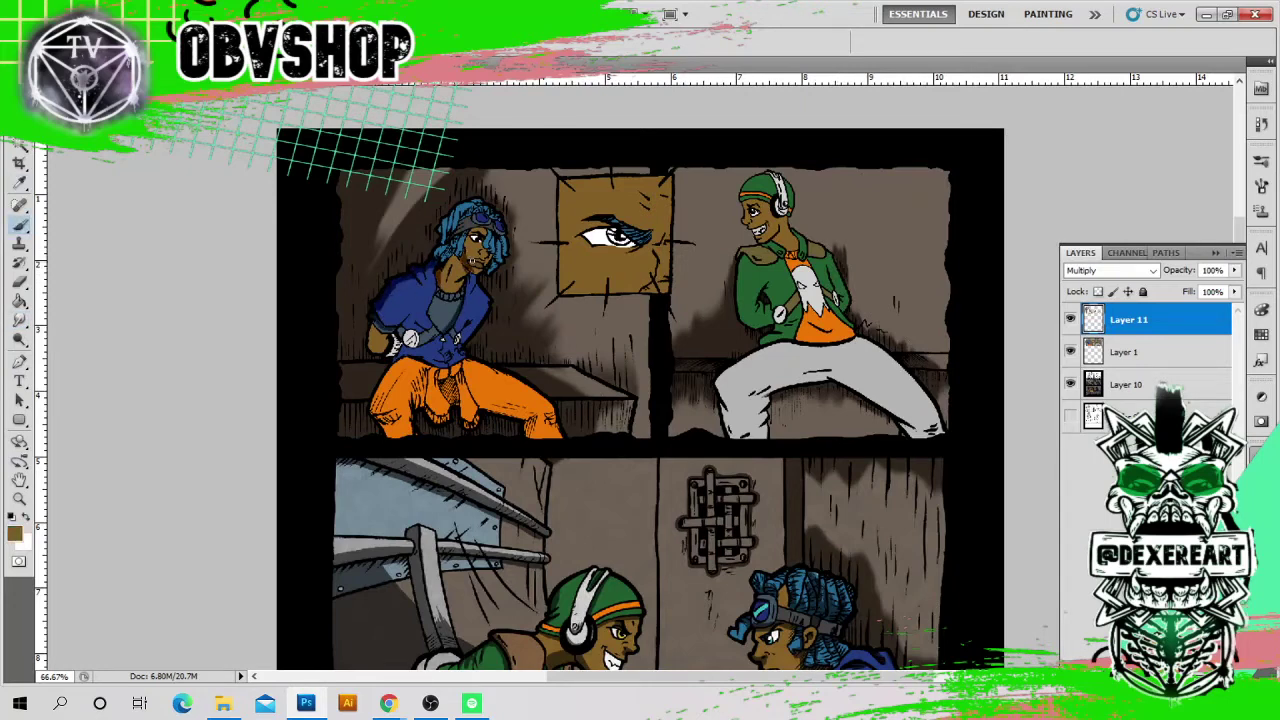
- Shade the goggled character's face, neck and hair on Layer 11 with the sampled skin and hair colours
{"action": "left_click_drag", "start_coordinate": [471, 230], "coordinate": [482, 236]}
{"action": "scroll", "coordinate": [449, 245], "scroll_direction": "up", "scroll_amount": 3}
{"action": "left_click_drag", "start_coordinate": [257, 212], "coordinate": [440, 408]}
{"action": "left_click", "coordinate": [503, 312], "text": "alt"}
{"action": "mouse_move", "coordinate": [324, 186]}
{"action": "left_mouse_down"}
{"action": "mouse_move", "coordinate": [345, 150]}
{"action": "mouse_move", "coordinate": [398, 118]}
{"action": "mouse_move", "coordinate": [478, 121]}
{"action": "mouse_move", "coordinate": [474, 261]}
{"action": "left_mouse_up"}
{"action": "left_click_drag", "start_coordinate": [566, 404], "coordinate": [579, 474]}
{"action": "left_click_drag", "start_coordinate": [390, 408], "coordinate": [368, 474]}
{"action": "left_click", "coordinate": [422, 455], "text": "alt"}
{"action": "left_click", "coordinate": [1126, 352]}
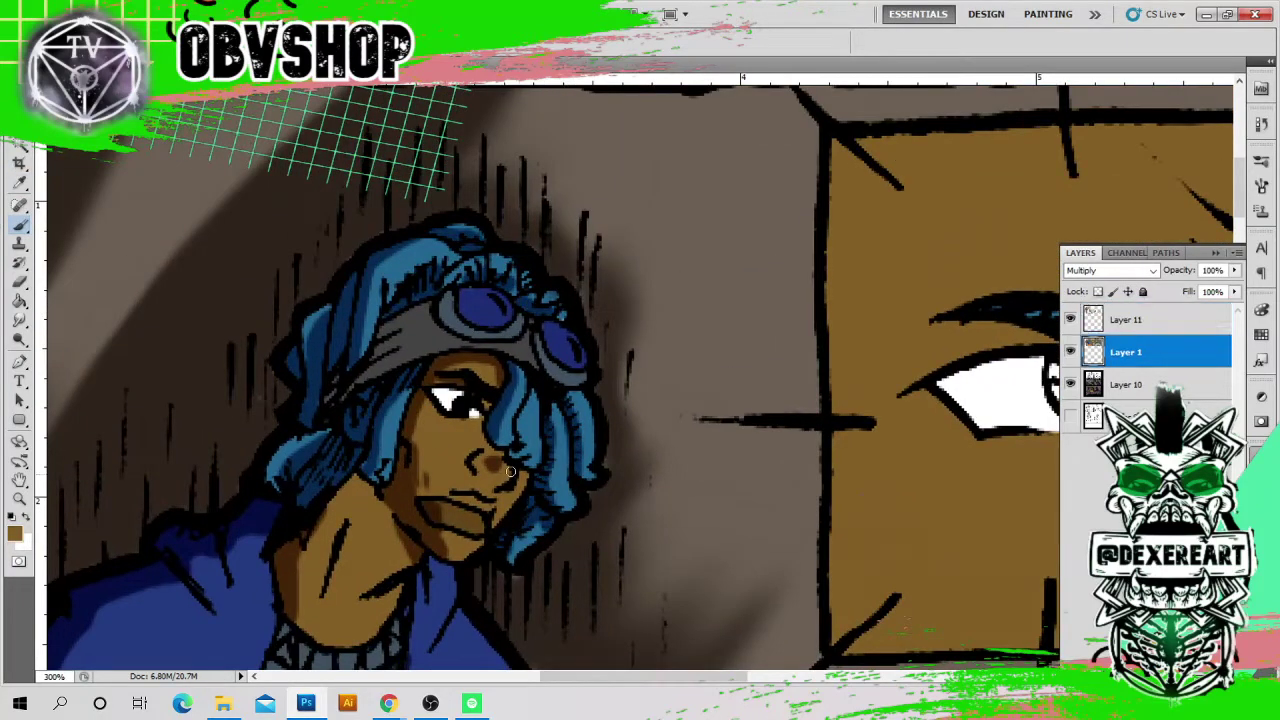
{"action": "left_click", "coordinate": [1096, 321]}
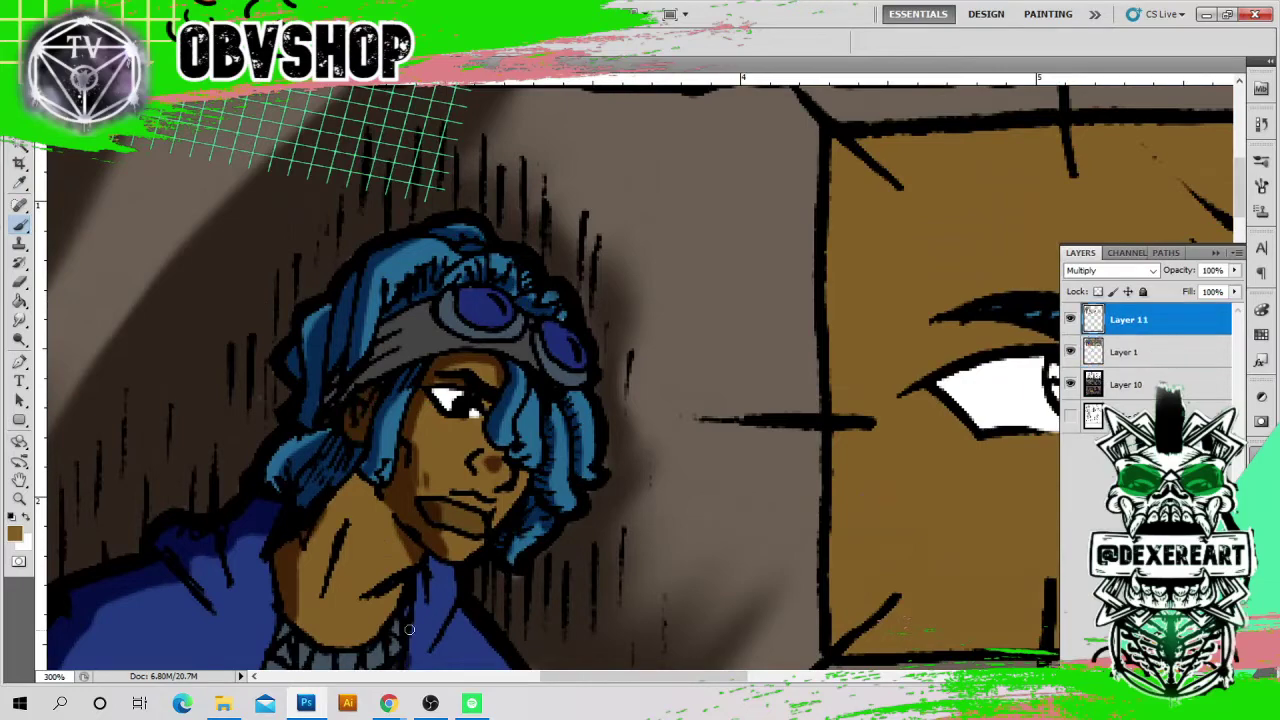
{"action": "key", "text": "ctrl+0"}
{"action": "scroll", "coordinate": [560, 268], "scroll_direction": "up", "scroll_amount": 3}
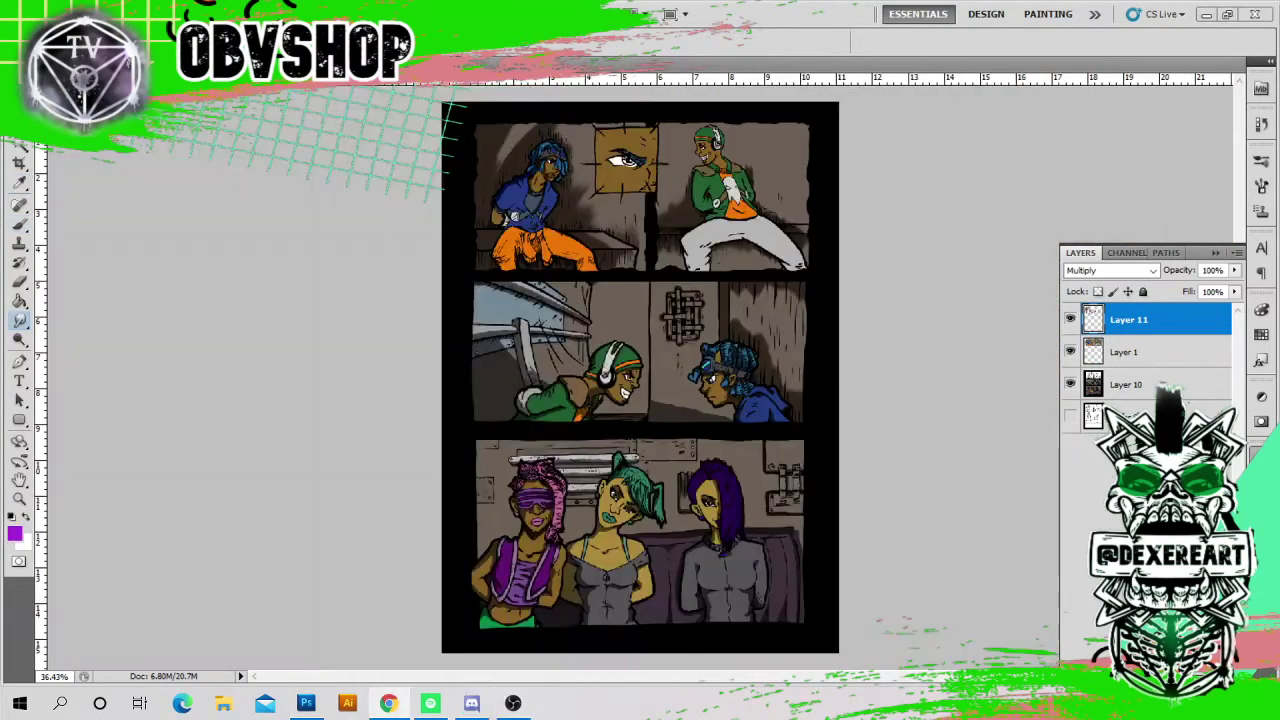
- Try to shade the goggled character's orange trousers with their own sampled orange
{"action": "left_click", "coordinate": [951, 387]}
{"action": "key", "text": "ctrl+plus"}
{"action": "key", "text": "ctrl+plus"}
{"action": "left_click_drag", "start_coordinate": [860, 304], "coordinate": [817, 558]}
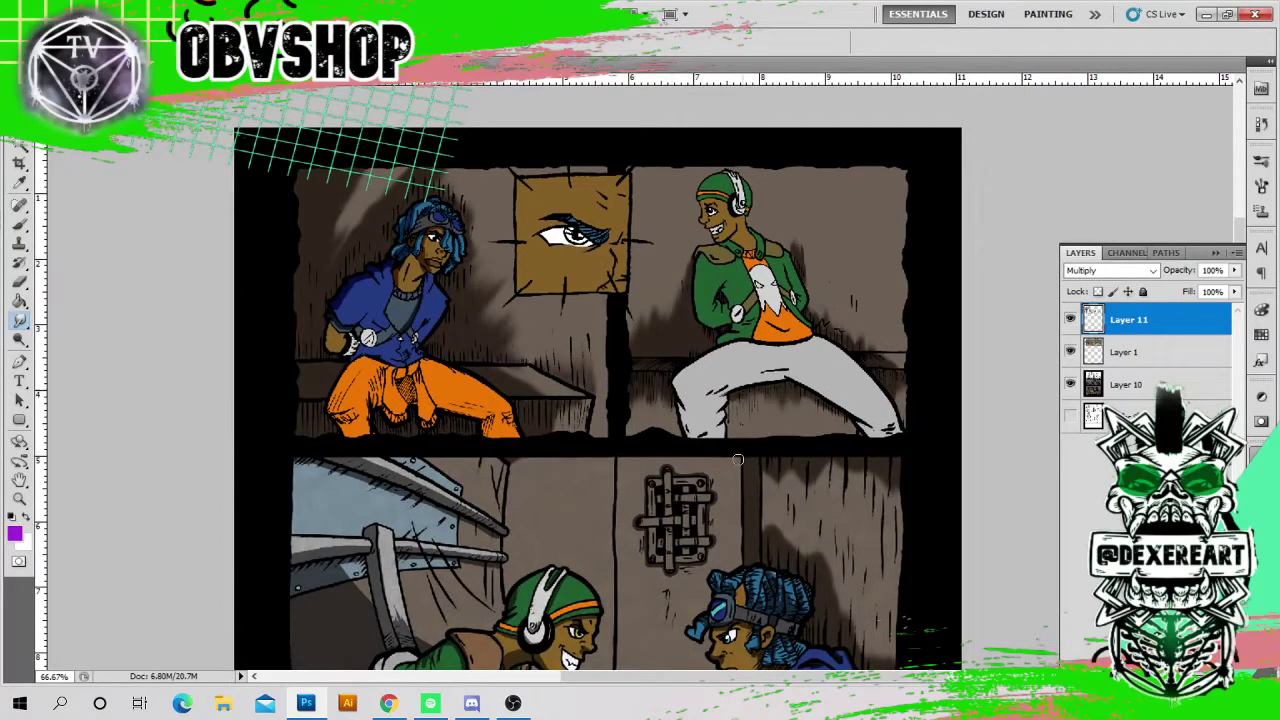
{"action": "key", "text": "alt+Tab"}
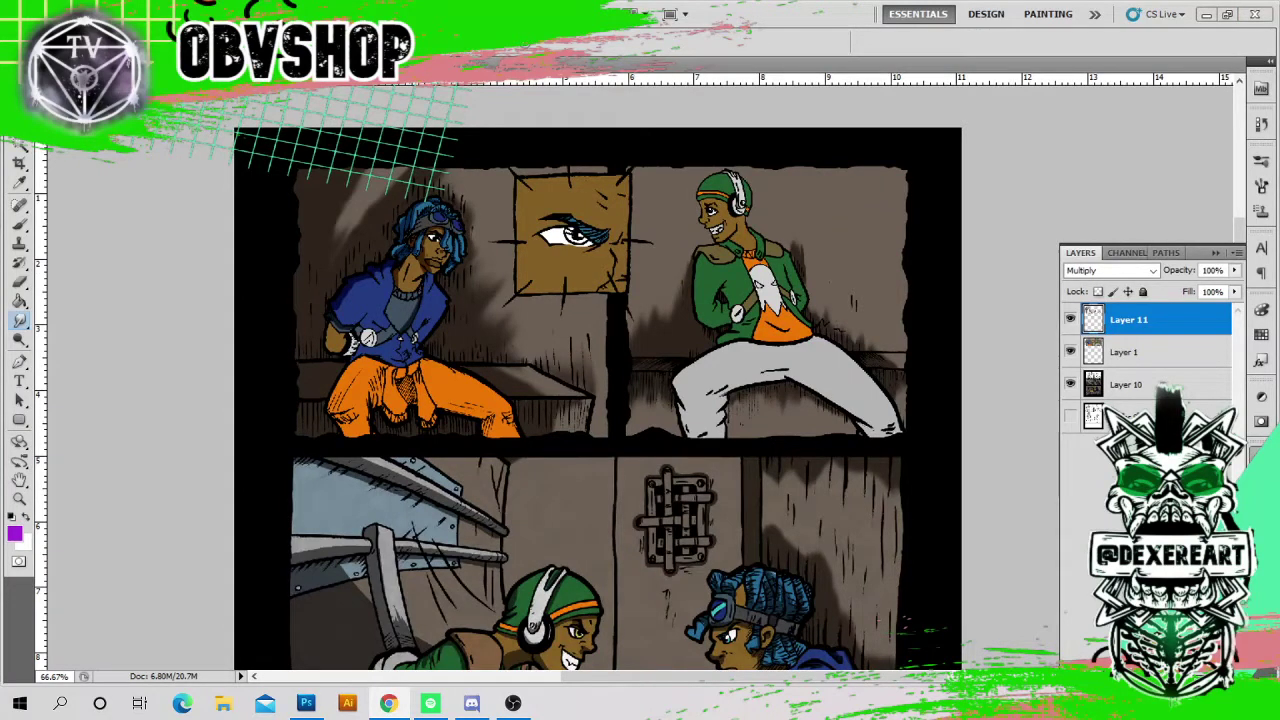
{"action": "left_click", "coordinate": [745, 262]}
{"action": "key", "text": "b"}
{"action": "key", "text": "k"}
{"action": "key", "text": "b"}
{"action": "left_click", "coordinate": [368, 364], "text": "alt"}
{"action": "mouse_move", "coordinate": [355, 361]}
{"action": "left_mouse_down"}
{"action": "mouse_move", "coordinate": [331, 415]}
{"action": "mouse_move", "coordinate": [347, 436]}
{"action": "left_mouse_up"}
{"action": "key", "text": "ctrl+z"}
- Set the painting colour to brown #a67a4f and shade the goggled character's orange trousers with it
{"action": "left_click", "coordinate": [362, 400], "text": "alt"}
{"action": "left_click", "coordinate": [15, 534]}
{"action": "left_click", "coordinate": [79, 218]}
{"action": "left_click", "coordinate": [312, 347]}
{"action": "left_click", "coordinate": [190, 226]}
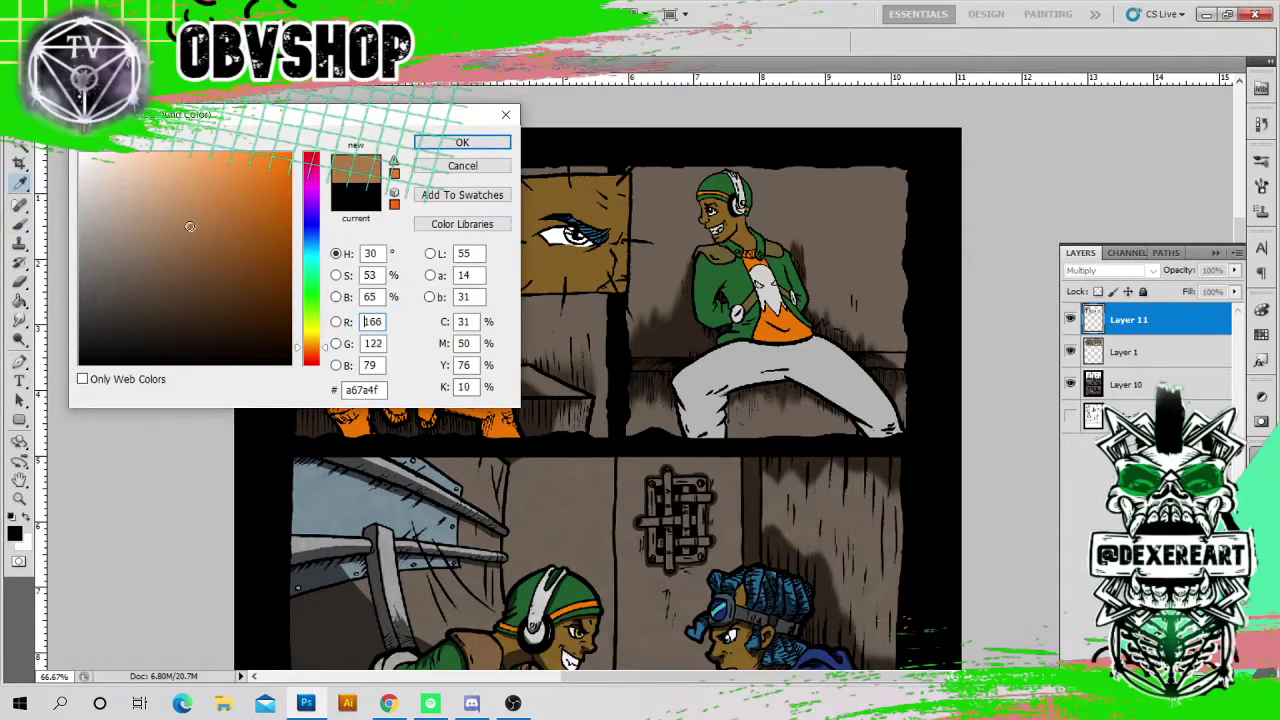
{"action": "key", "text": "Return"}
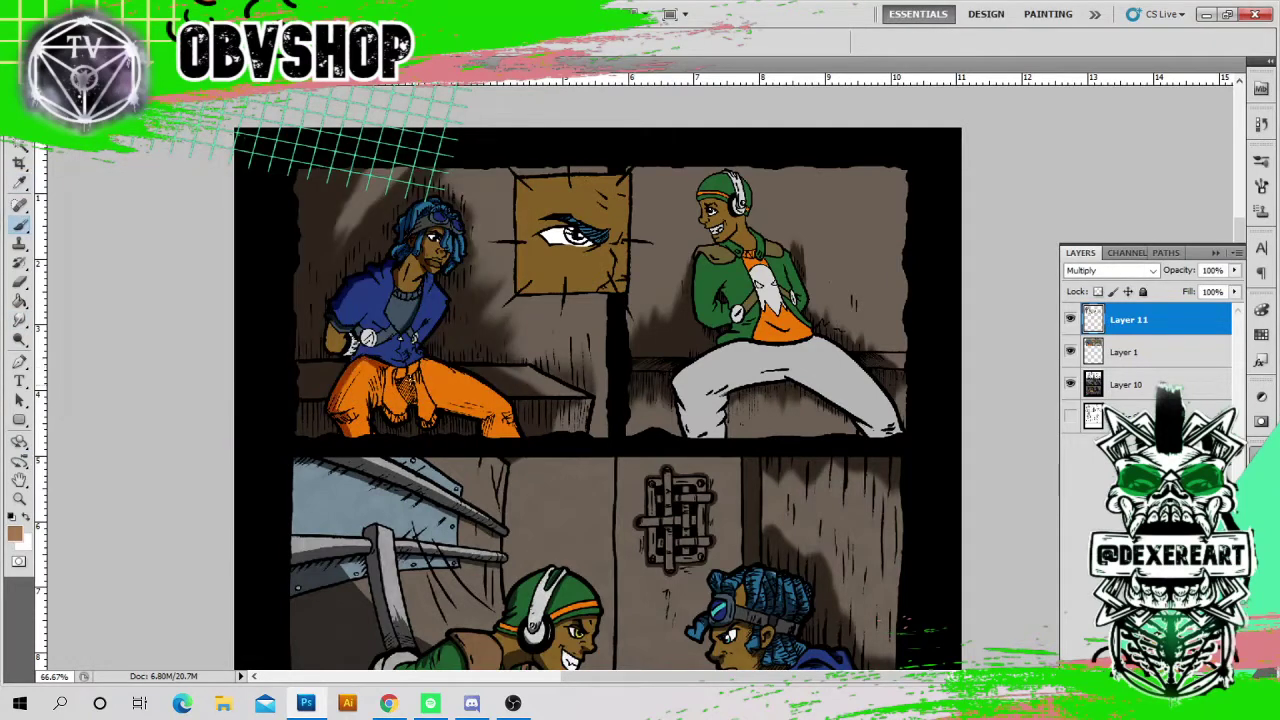
{"action": "left_click_drag", "start_coordinate": [380, 374], "coordinate": [382, 406]}
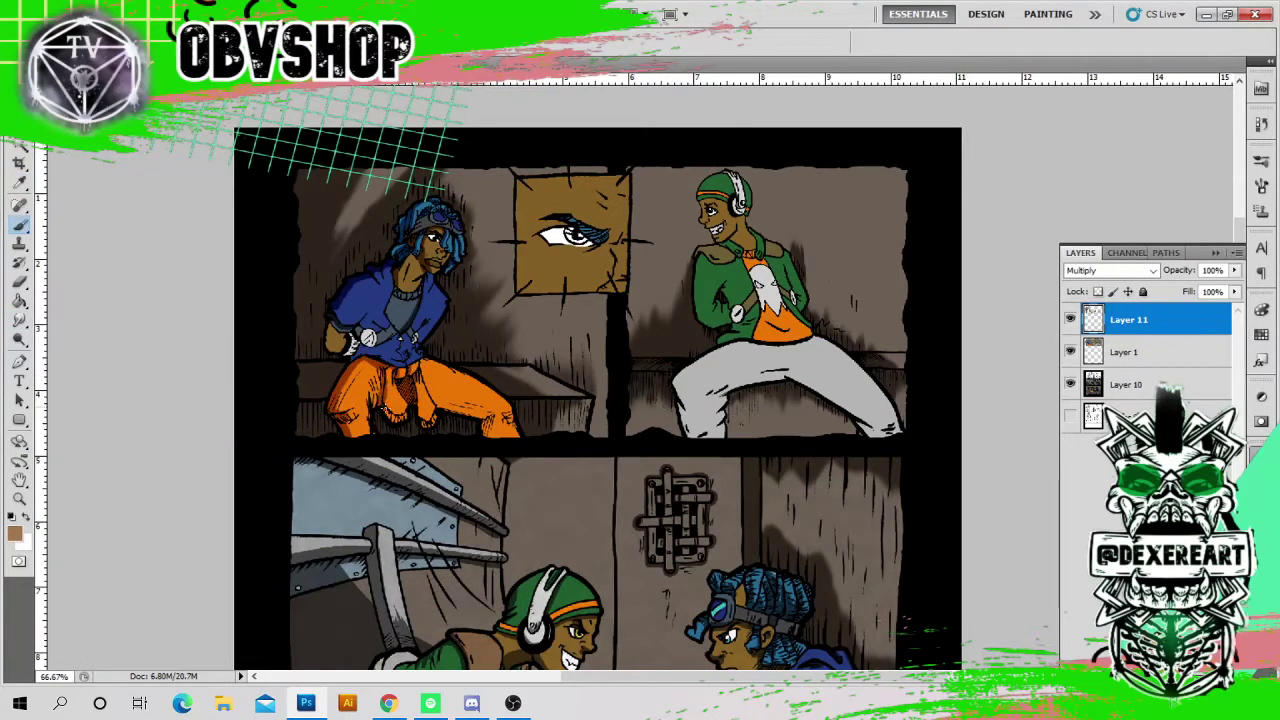
{"action": "mouse_move", "coordinate": [487, 424]}
{"action": "left_mouse_down"}
{"action": "mouse_move", "coordinate": [438, 408]}
{"action": "mouse_move", "coordinate": [424, 424]}
{"action": "left_mouse_up"}
- Shade the lower part of the goggled character's blue jacket with its sampled blue
{"action": "left_click", "coordinate": [380, 275], "text": "alt"}
{"action": "left_click_drag", "start_coordinate": [414, 353], "coordinate": [400, 357]}
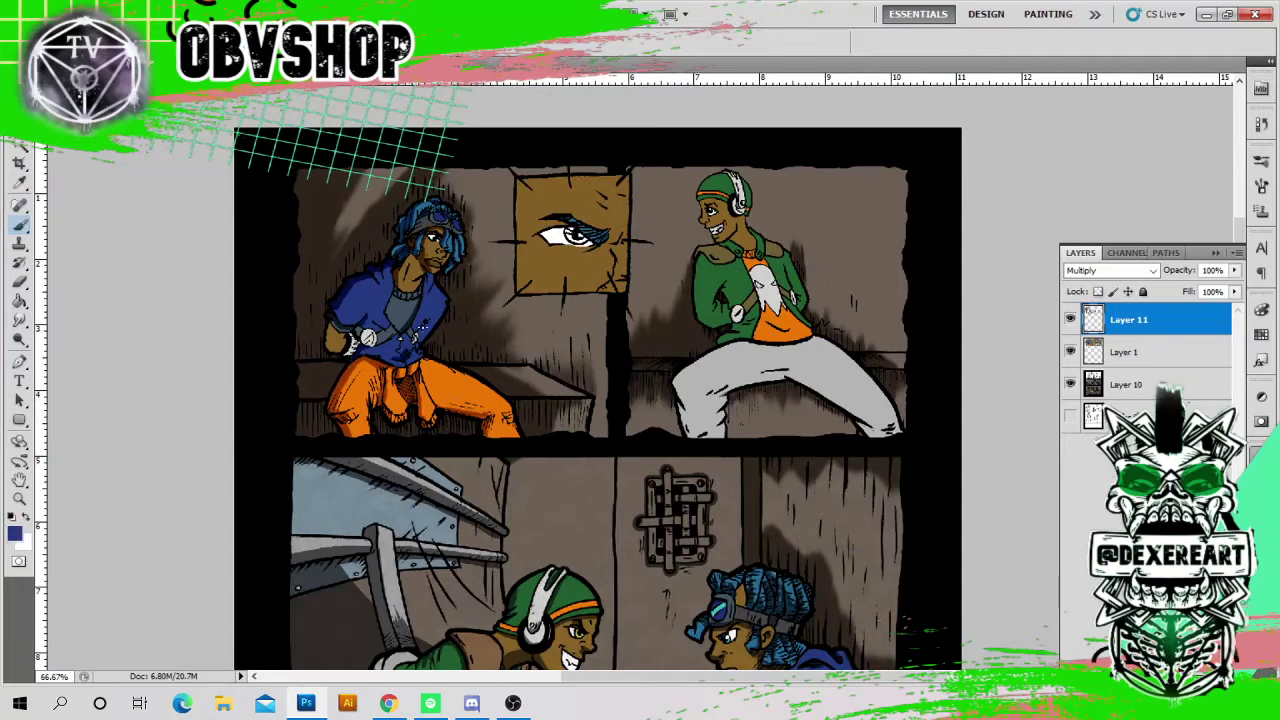
{"action": "key", "text": "alt+Tab"}
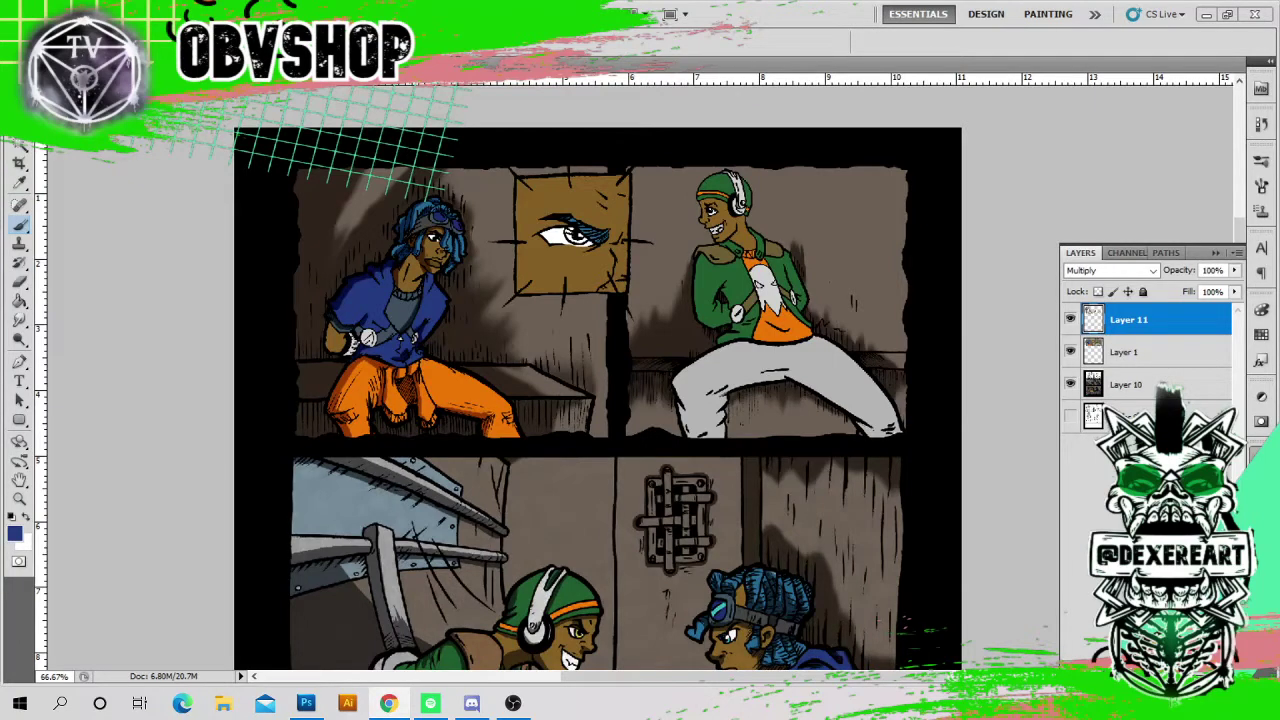
- Try an orange dab on the goggled character's thigh, erase it with Layer 1 hidden, and show the layer again
{"action": "left_click", "coordinate": [458, 411]}
{"action": "left_click", "coordinate": [455, 390], "text": "alt"}
{"action": "left_click", "coordinate": [450, 391]}
{"action": "left_click", "coordinate": [1070, 352]}
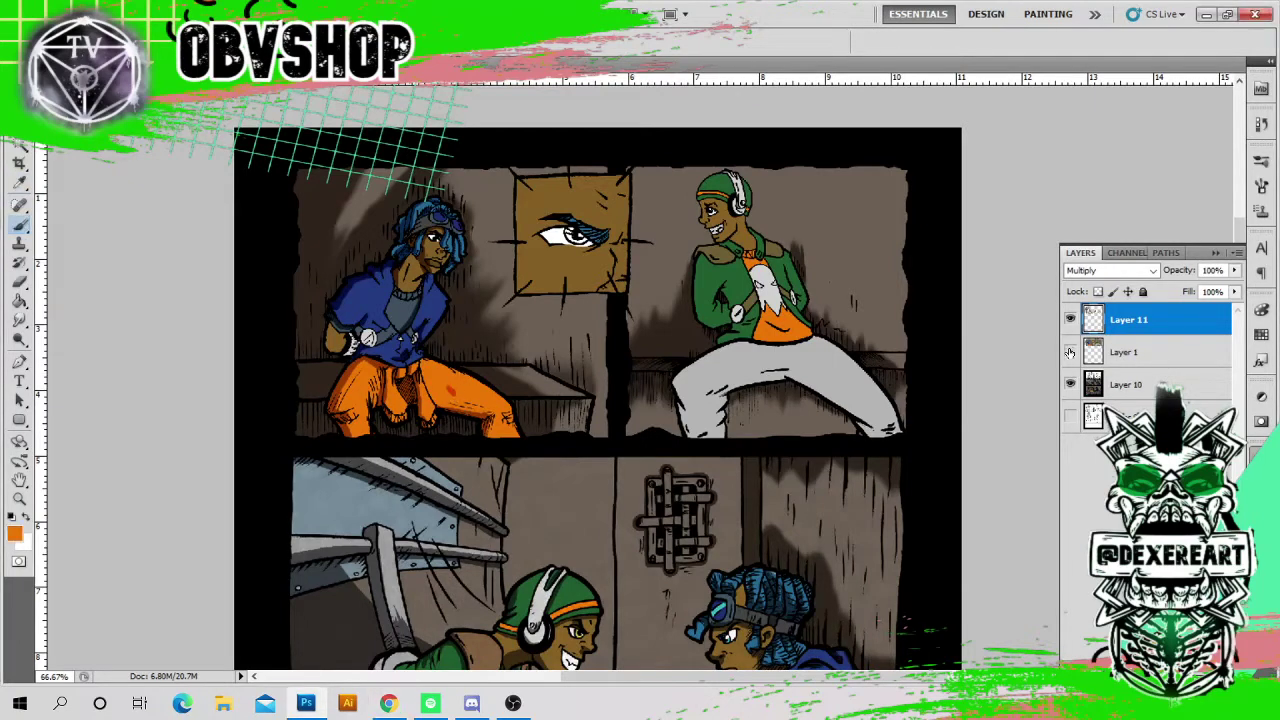
{"action": "left_click", "coordinate": [458, 409]}
{"action": "key", "text": "n"}
{"action": "key", "text": "e"}
{"action": "left_click_drag", "start_coordinate": [447, 387], "coordinate": [455, 395]}
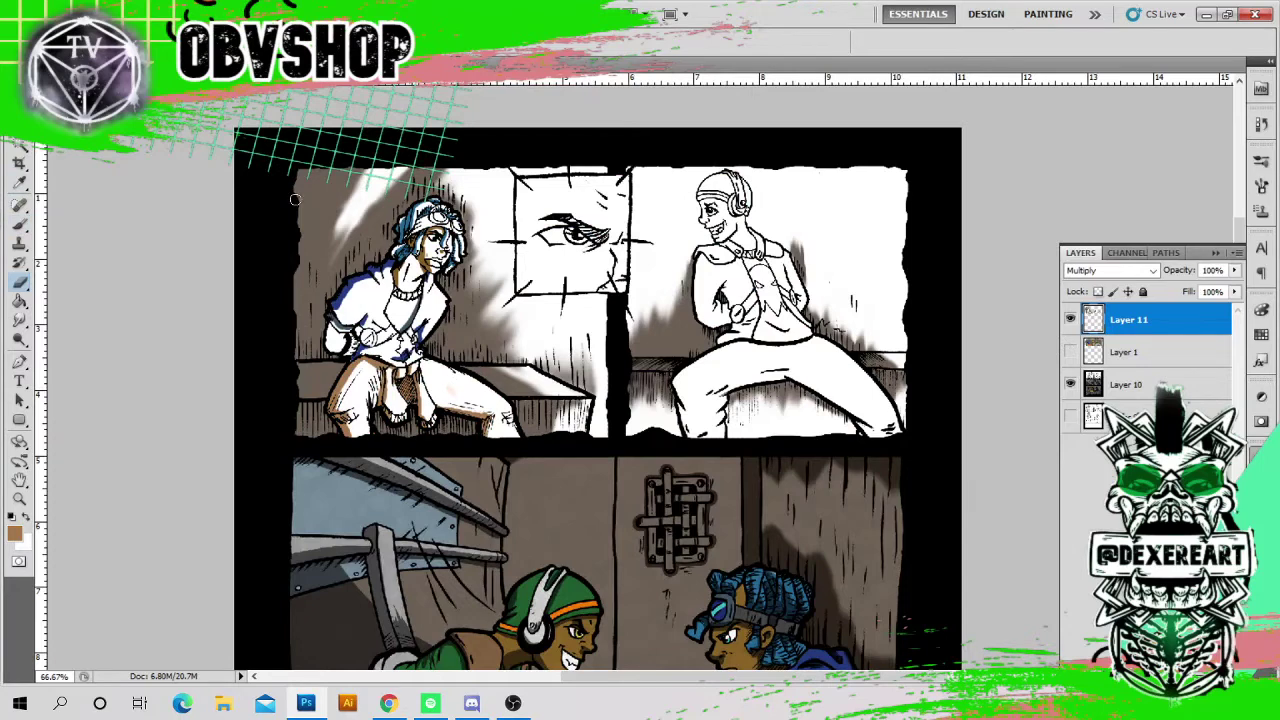
{"action": "key", "text": "alt+Tab"}
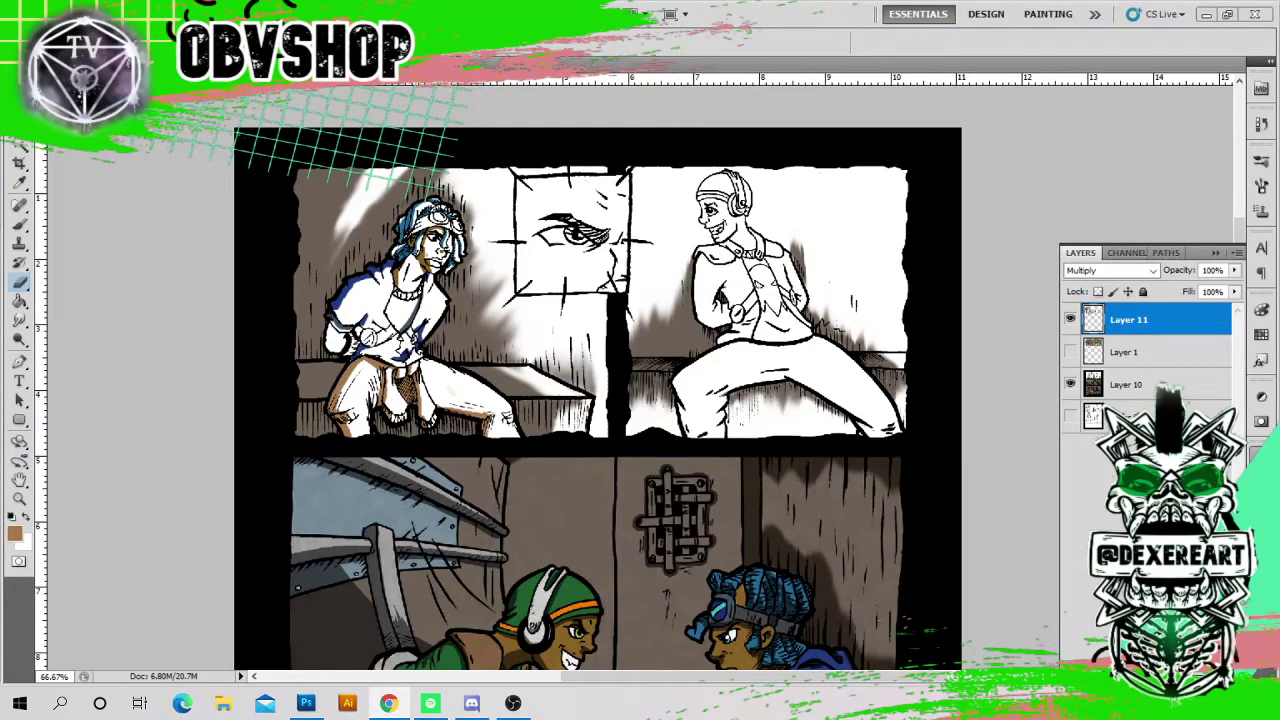
{"action": "key", "text": "alt+Tab"}
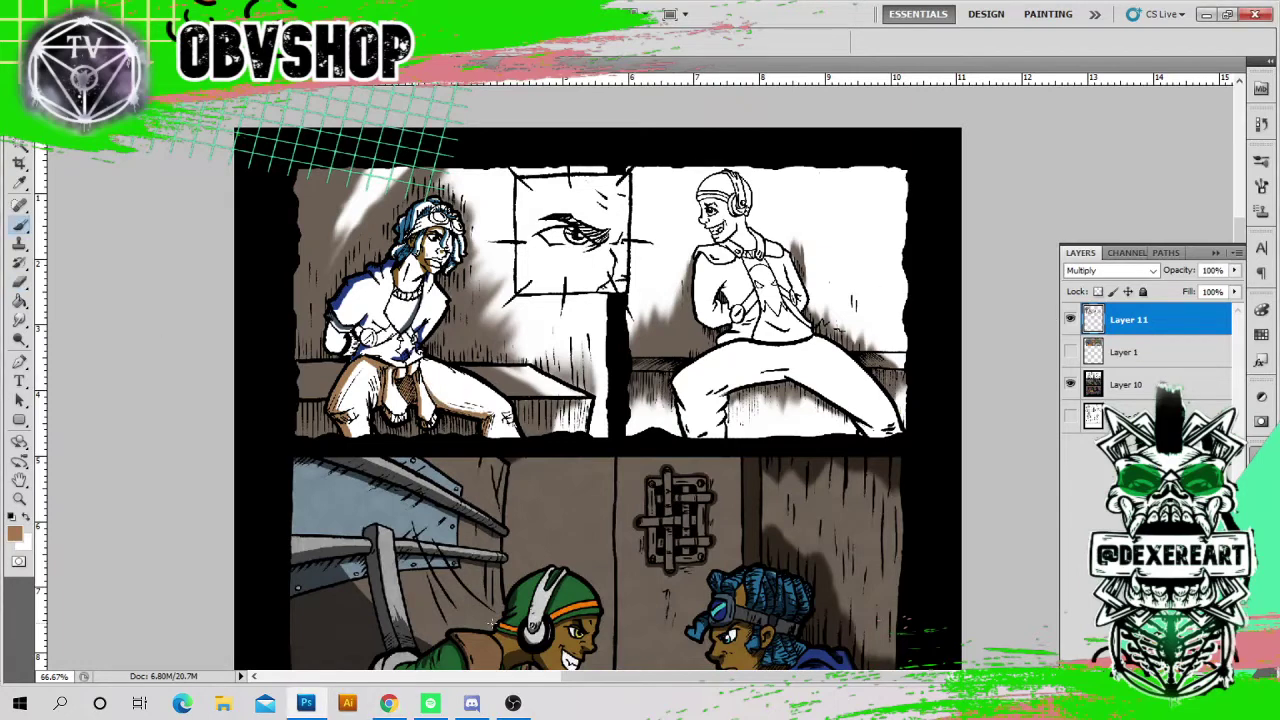
{"action": "left_click", "coordinate": [1071, 352]}
- Shade the edges of the face and the nose in the eye inset with its sampled skin brown
{"action": "left_click", "coordinate": [549, 257], "text": "alt"}
{"action": "mouse_move", "coordinate": [614, 262]}
{"action": "left_mouse_down"}
{"action": "mouse_move", "coordinate": [598, 290]}
{"action": "mouse_move", "coordinate": [602, 276]}
{"action": "mouse_move", "coordinate": [533, 292]}
{"action": "mouse_move", "coordinate": [518, 238]}
{"action": "mouse_move", "coordinate": [526, 182]}
{"action": "mouse_move", "coordinate": [566, 292]}
{"action": "mouse_move", "coordinate": [585, 176]}
{"action": "mouse_move", "coordinate": [622, 184]}
{"action": "mouse_move", "coordinate": [624, 248]}
{"action": "mouse_move", "coordinate": [605, 177]}
{"action": "left_mouse_up"}
{"action": "left_click", "coordinate": [548, 262], "text": "alt"}
{"action": "key", "text": "ctrl+d"}
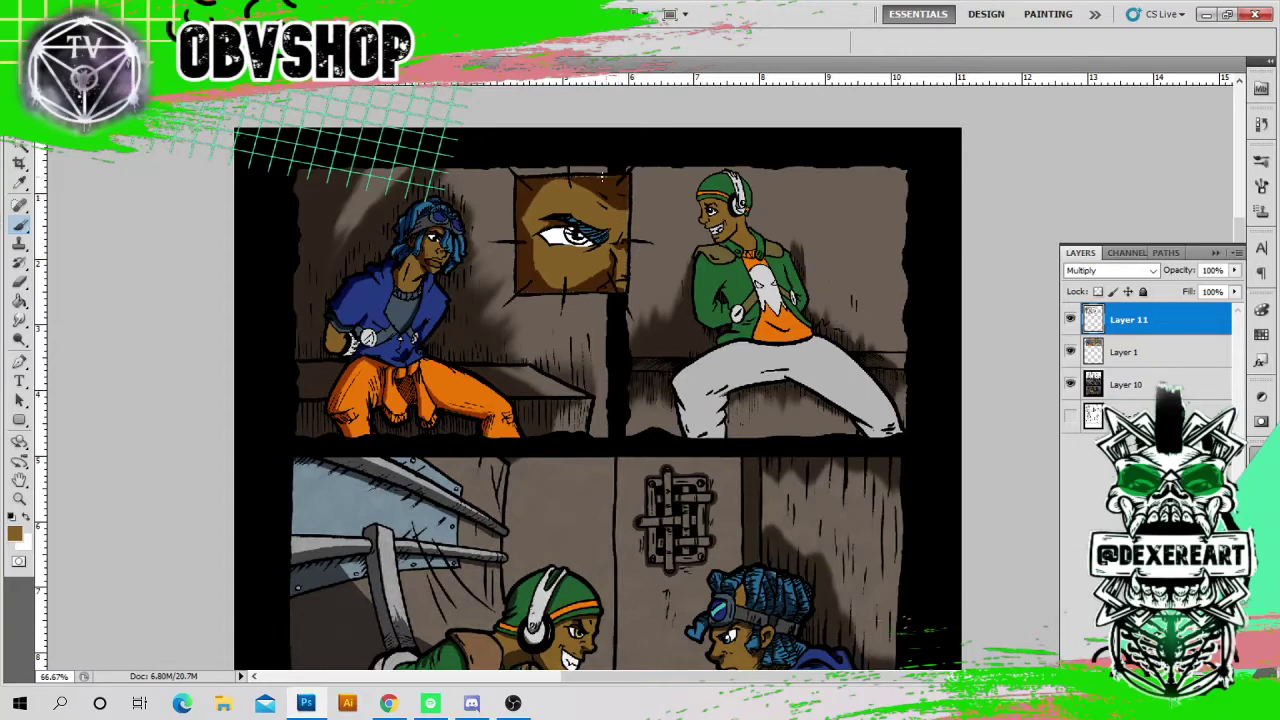
- Shade the bent sleeve of the green jacket and the green cap with the sampled jacket green
{"action": "left_click", "coordinate": [707, 285], "text": "alt"}
{"action": "mouse_move", "coordinate": [706, 258]}
{"action": "left_mouse_down"}
{"action": "mouse_move", "coordinate": [698, 318]}
{"action": "mouse_move", "coordinate": [722, 315]}
{"action": "mouse_move", "coordinate": [727, 290]}
{"action": "mouse_move", "coordinate": [721, 342]}
{"action": "left_mouse_up"}
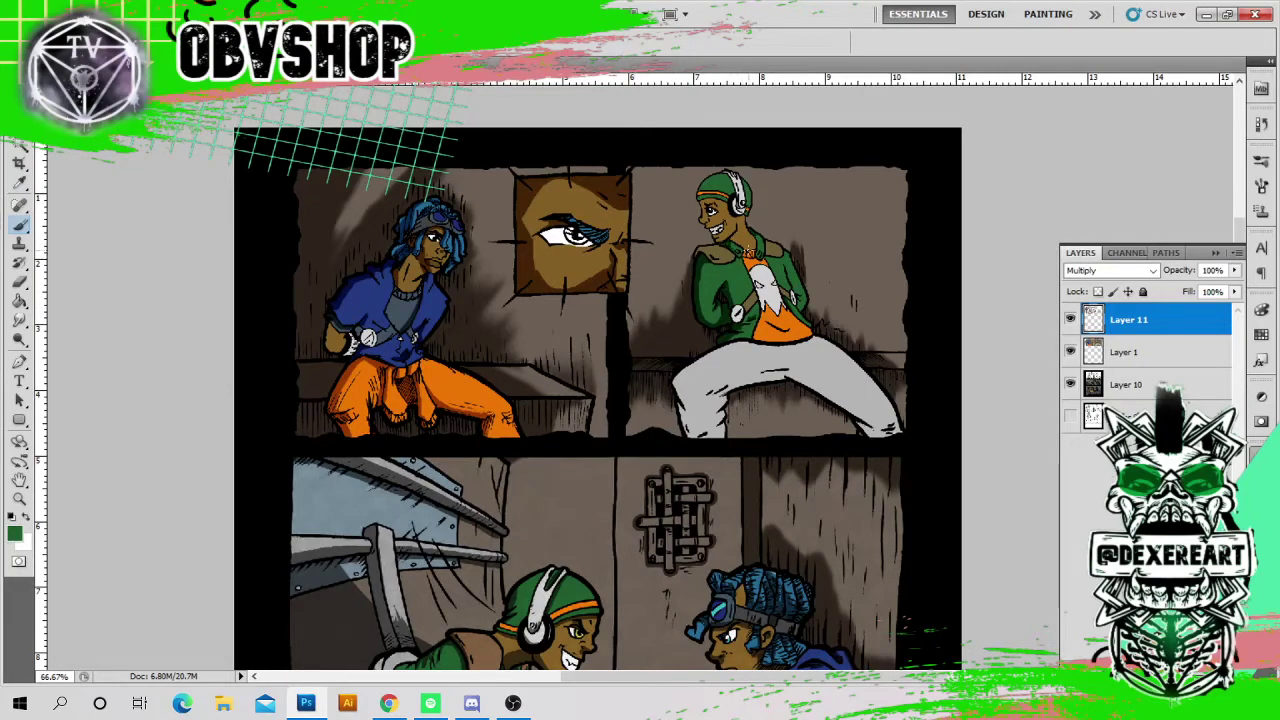
{"action": "key", "text": "alt+Tab"}
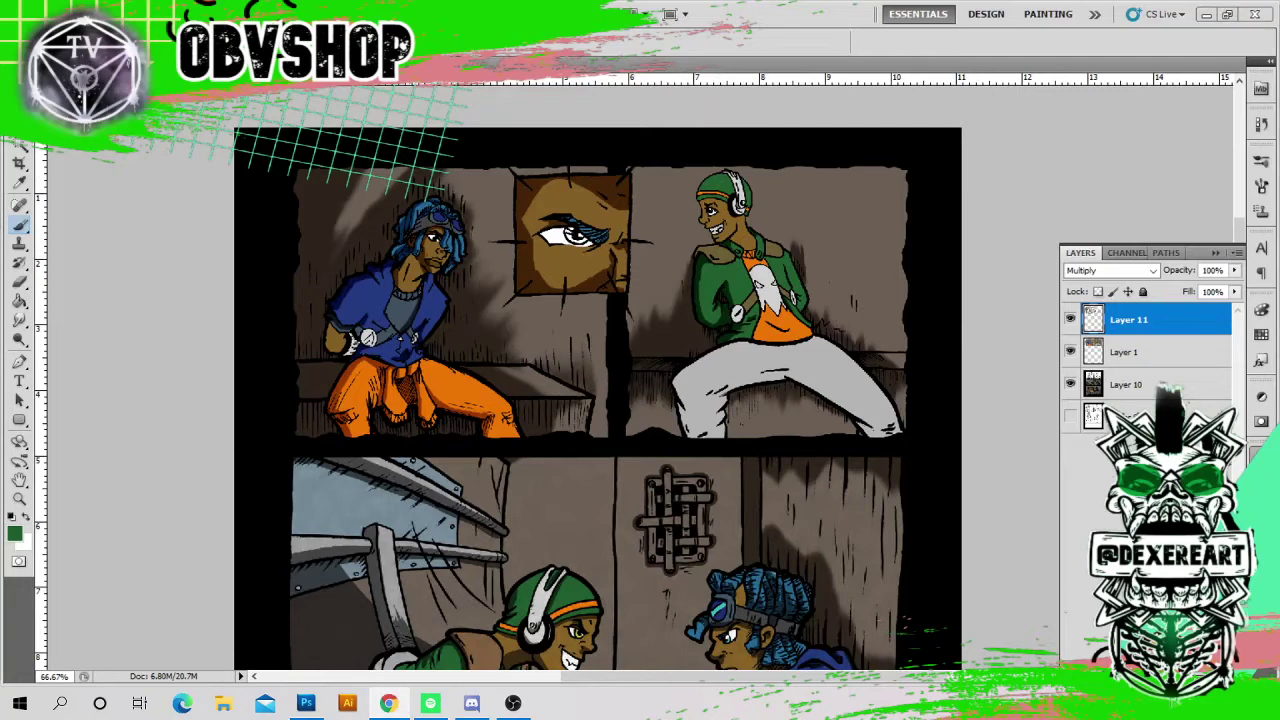
{"action": "left_click", "coordinate": [716, 183]}
- Shade both legs of the green-jacketed character's light grey trousers with their sampled grey
{"action": "left_click", "coordinate": [728, 362], "text": "alt"}
{"action": "mouse_move", "coordinate": [732, 345]}
{"action": "left_mouse_down"}
{"action": "mouse_move", "coordinate": [677, 383]}
{"action": "mouse_move", "coordinate": [686, 432]}
{"action": "left_mouse_up"}
{"action": "mouse_move", "coordinate": [790, 379]}
{"action": "left_mouse_down"}
{"action": "mouse_move", "coordinate": [862, 428]}
{"action": "mouse_move", "coordinate": [764, 380]}
{"action": "left_mouse_up"}
- Hide Layer 1 and shade the hem of the green-jacketed character's orange shirt with the sampled trouser-shadow brown
{"action": "left_click", "coordinate": [1071, 352]}
{"action": "left_click", "coordinate": [345, 388], "text": "alt"}
{"action": "left_click_drag", "start_coordinate": [765, 323], "coordinate": [760, 338]}
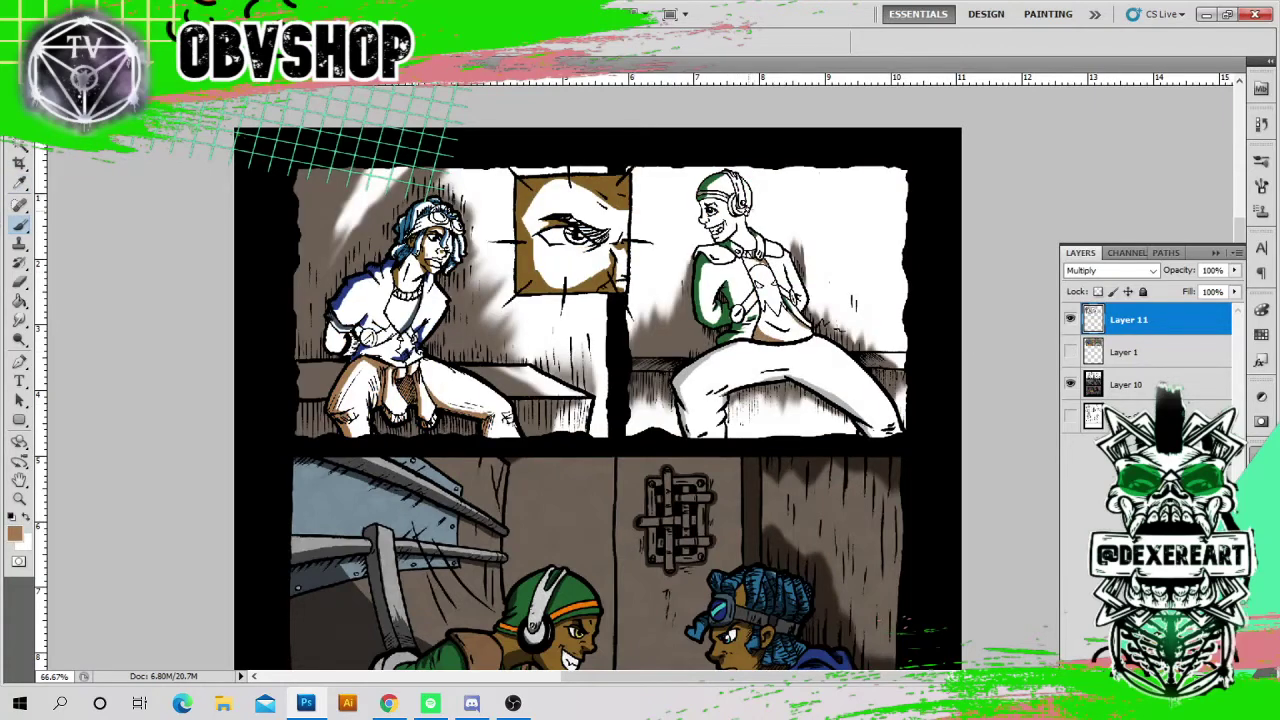
- Shade the green-jacketed character's cap, headphones and face with colours sampled from the artwork
{"action": "left_click", "coordinate": [531, 630], "text": "alt"}
{"action": "left_click_drag", "start_coordinate": [734, 175], "coordinate": [737, 204]}
{"action": "left_click", "coordinate": [612, 282], "text": "alt"}
{"action": "left_click", "coordinate": [722, 190], "text": "alt"}
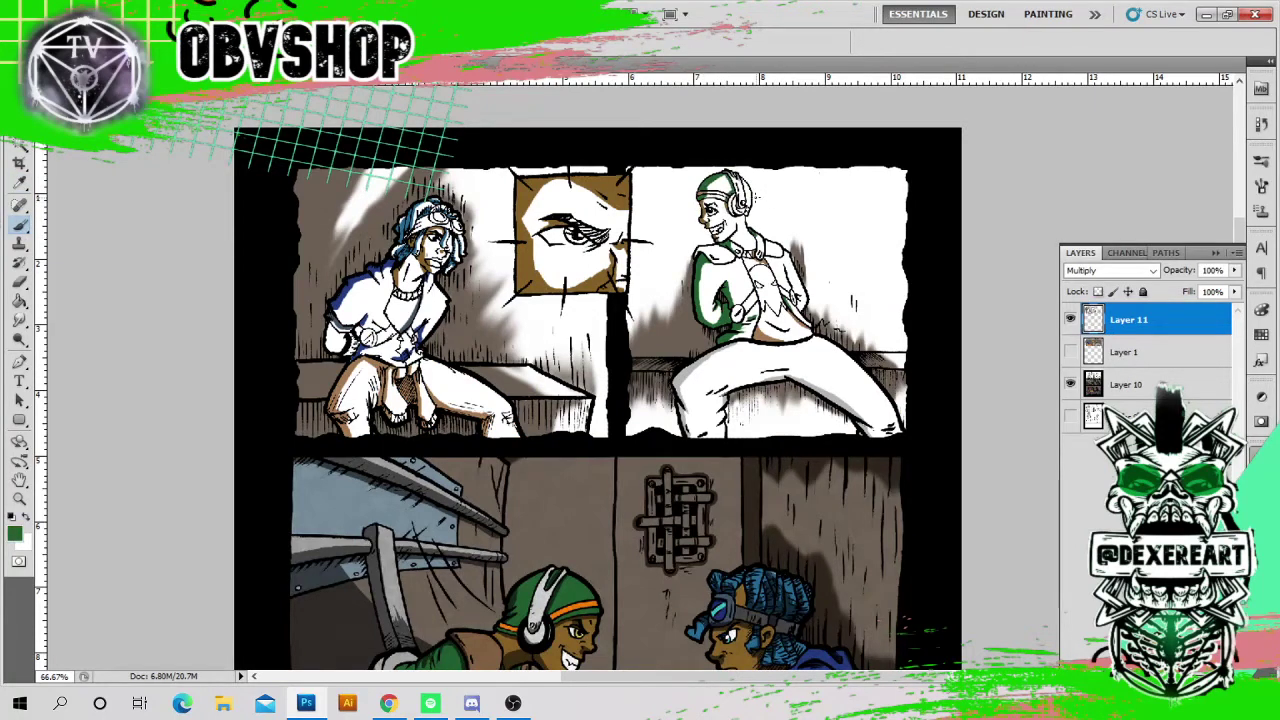
{"action": "left_click", "coordinate": [740, 197], "text": "alt"}
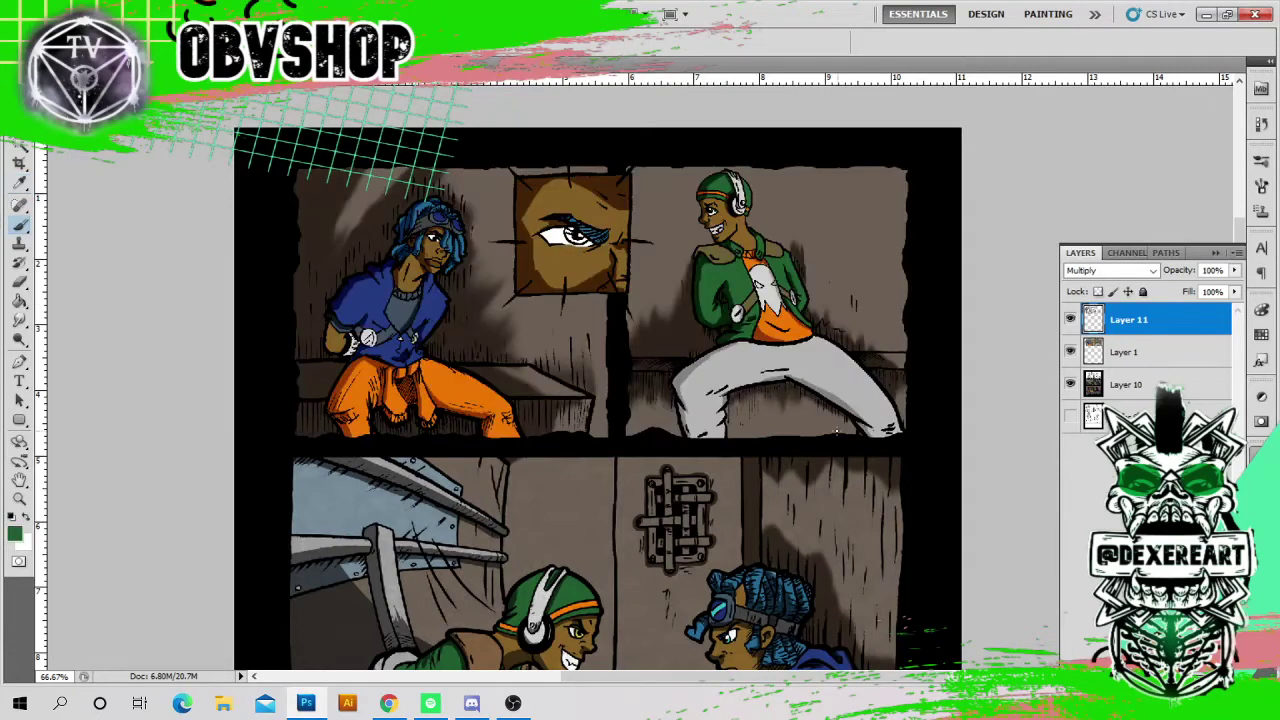
- Sample the blue of the goggled character's hair with Layer 11 active
{"action": "key", "text": "r"}
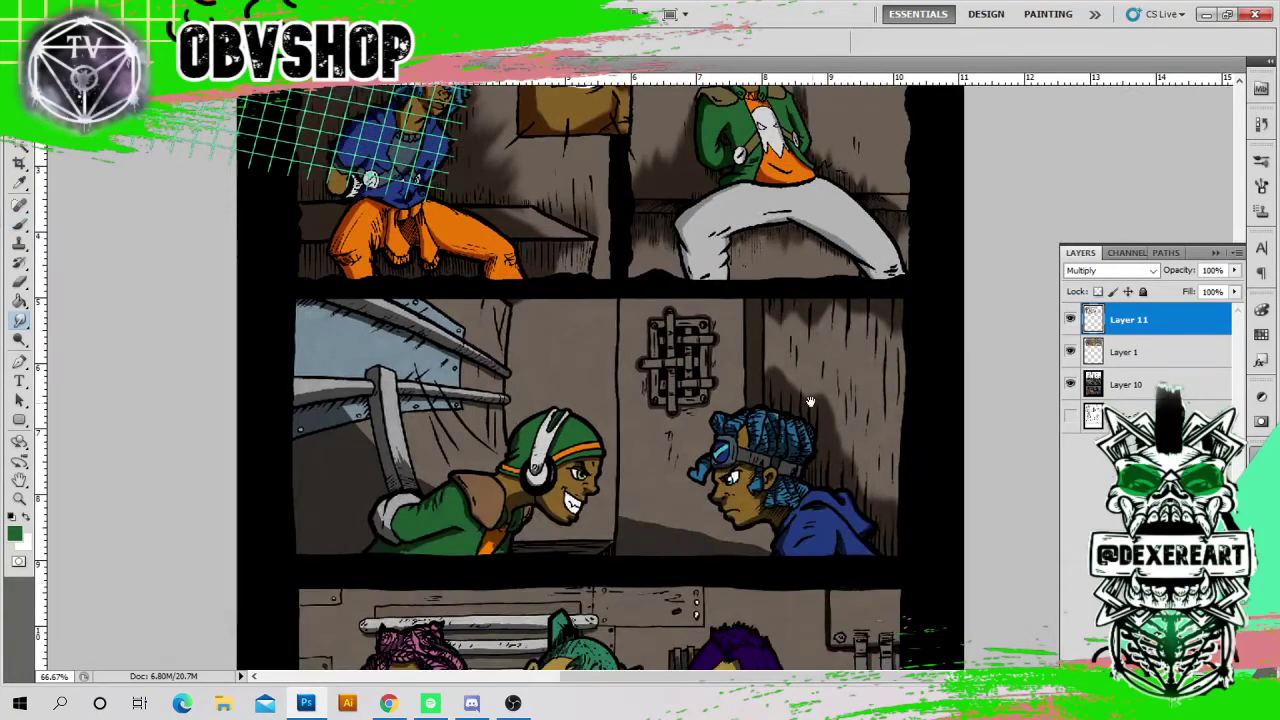
{"action": "key", "text": "i"}
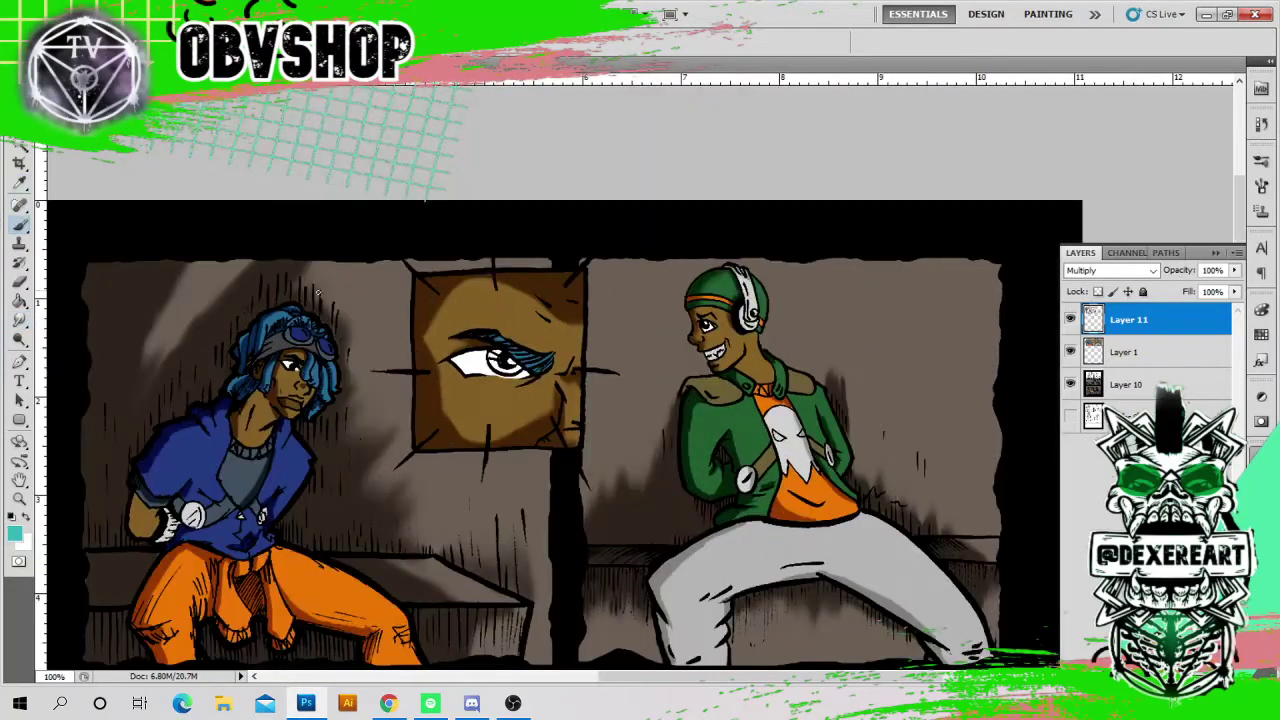
{"action": "left_click", "coordinate": [1095, 354]}
{"action": "left_click", "coordinate": [1097, 321]}
{"action": "left_click", "coordinate": [1097, 353]}
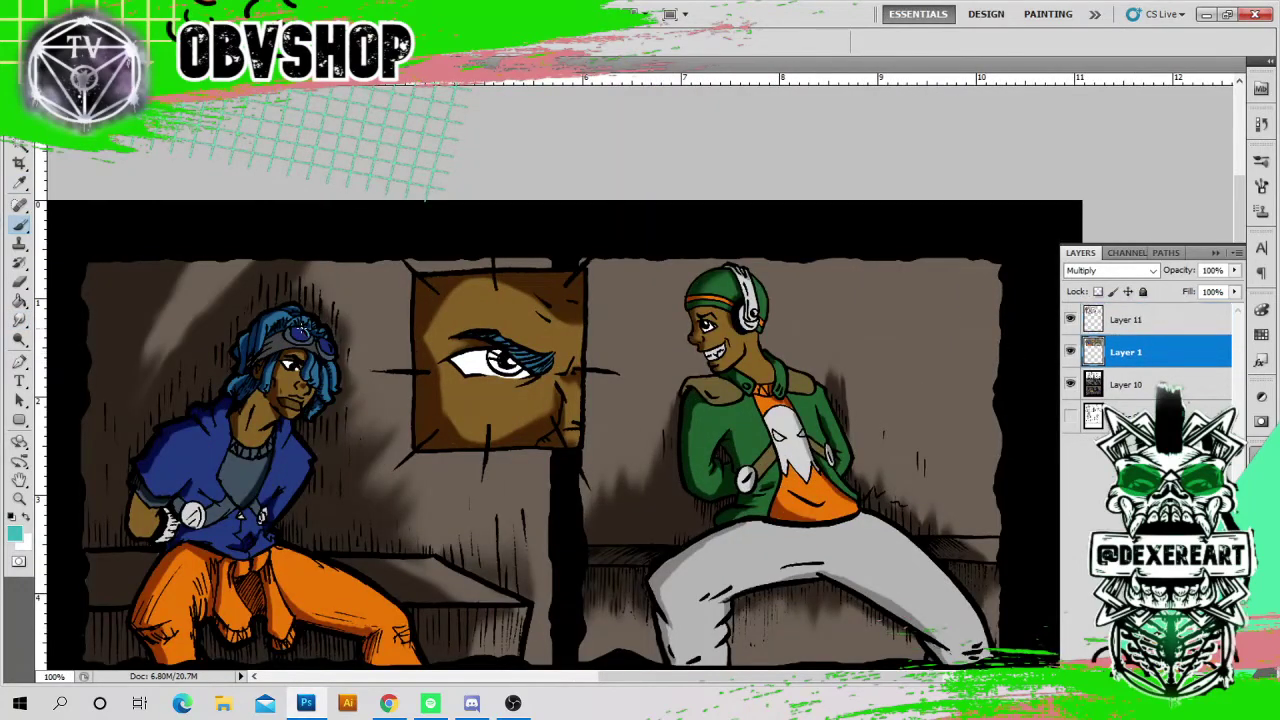
{"action": "key", "text": "alt+bracketright"}
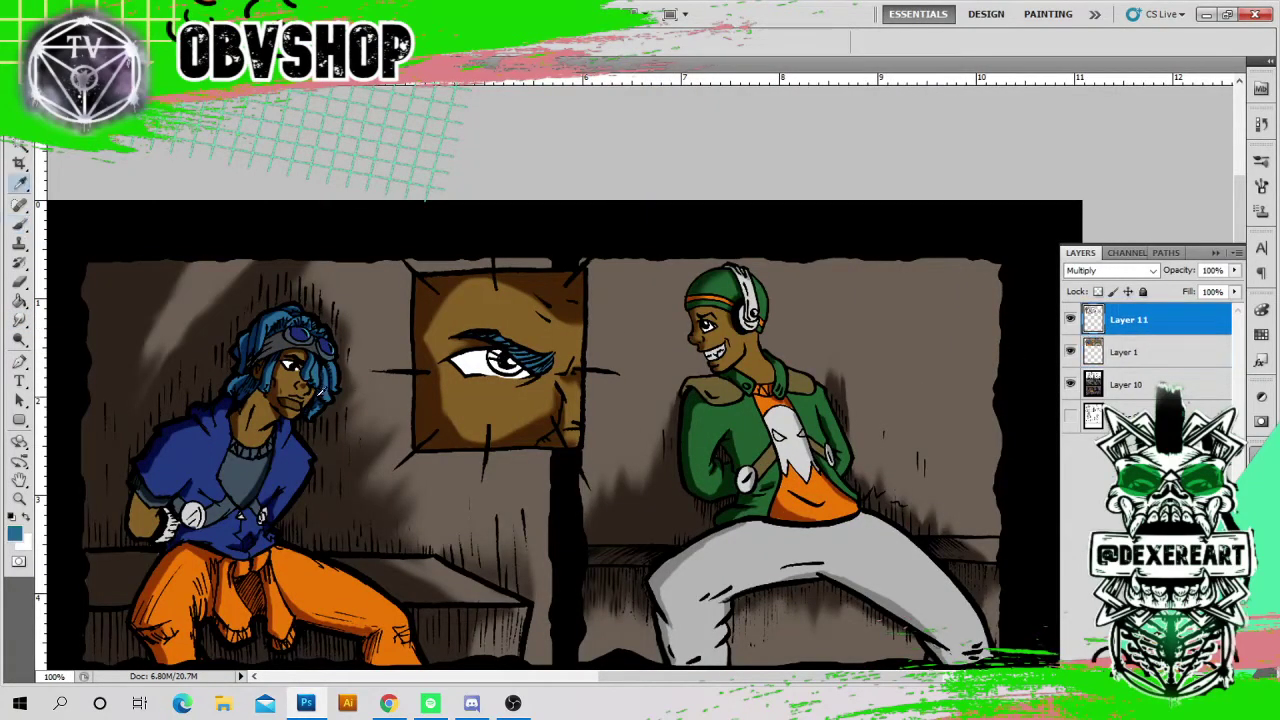
{"action": "key", "text": "b"}
- Paint rough black edges on Layer 10 along the gutters above and below the middle panel row
{"action": "key", "text": "v"}
{"action": "key", "text": "ctrl+minus"}
{"action": "key", "text": "ctrl+minus"}
{"action": "key", "text": "ctrl+minus"}
{"action": "left_click", "coordinate": [363, 526]}
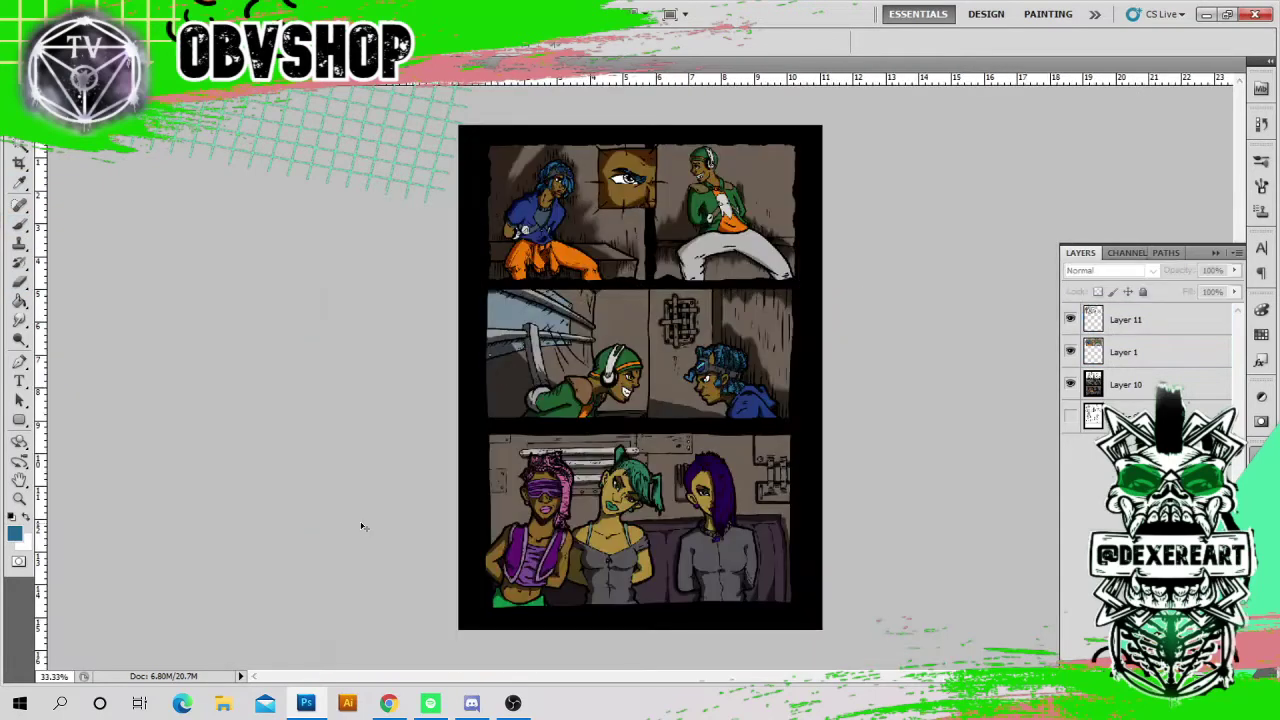
{"action": "left_click", "coordinate": [473, 524]}
{"action": "key", "text": "b"}
{"action": "key", "text": "d"}
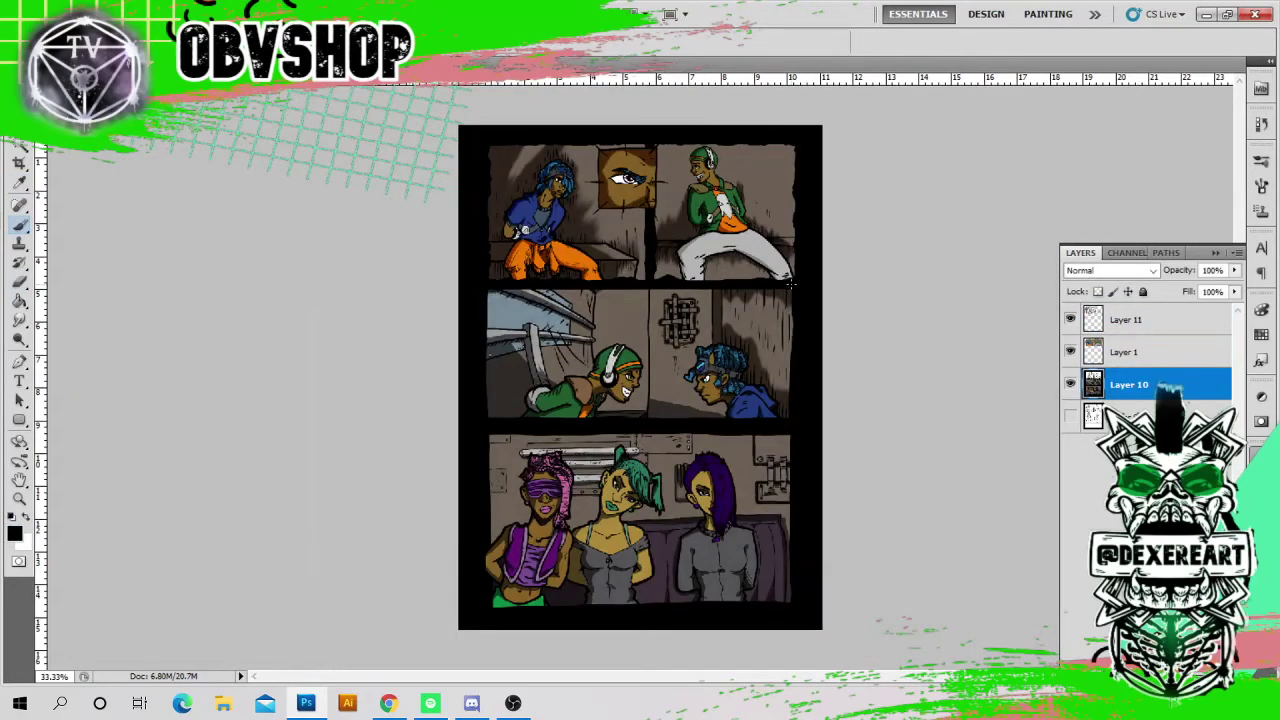
{"action": "left_click_drag", "start_coordinate": [783, 284], "coordinate": [494, 289]}
{"action": "mouse_move", "coordinate": [795, 429]}
{"action": "left_mouse_down"}
{"action": "mouse_move", "coordinate": [495, 434]}
{"action": "mouse_move", "coordinate": [486, 294]}
{"action": "mouse_move", "coordinate": [698, 426]}
{"action": "left_mouse_up"}
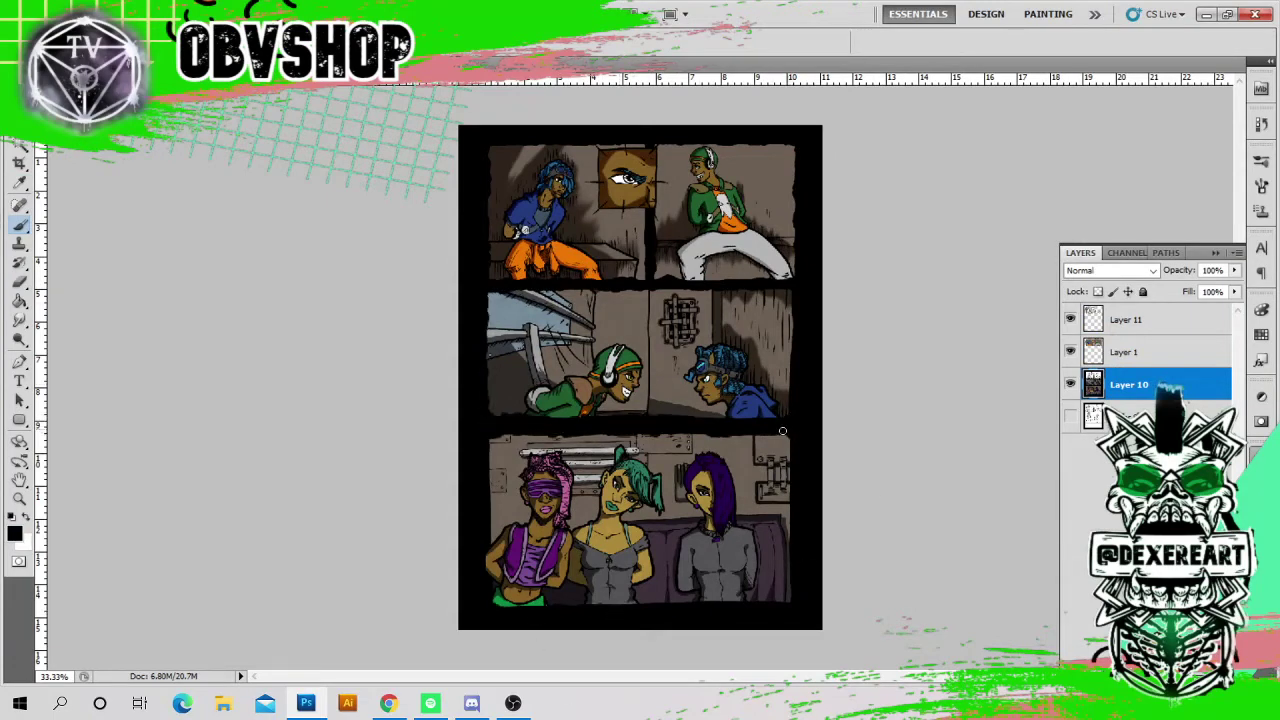
- Copy the signature logo from the other open document and place it, resized, in the lower-right corner of the comic page
{"action": "key", "text": "v"}
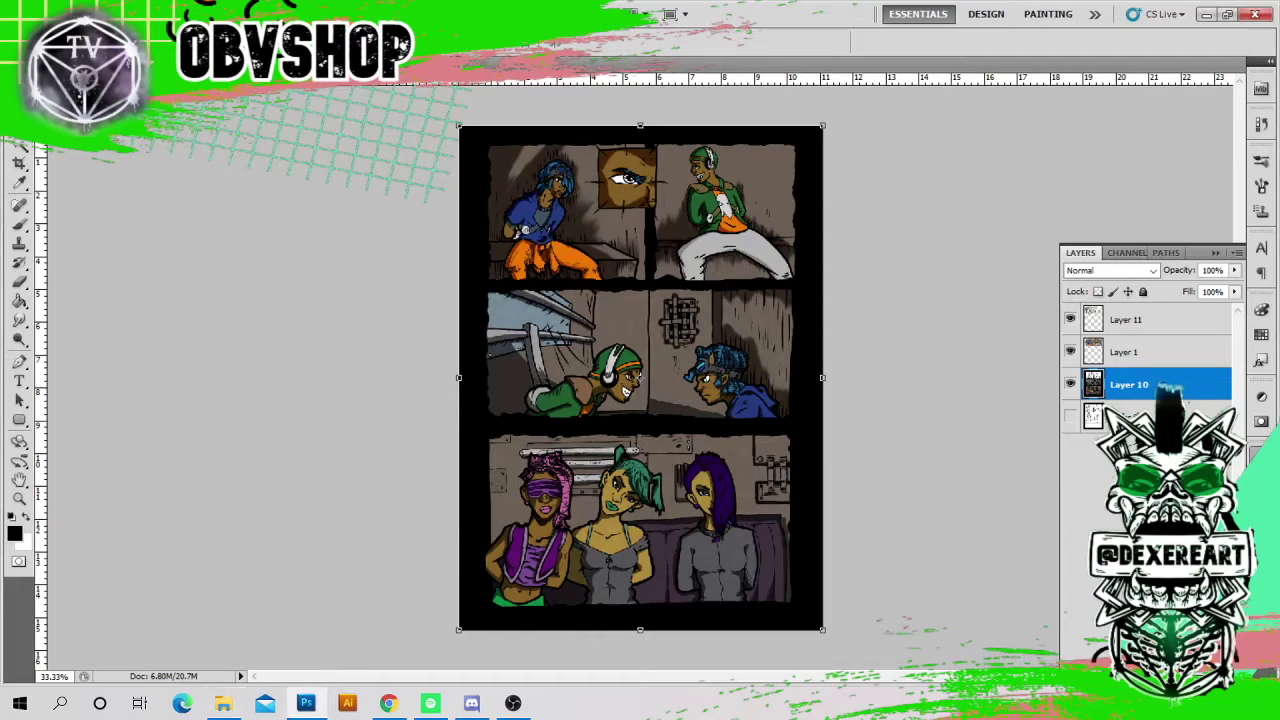
{"action": "key", "text": "ctrl+a"}
{"action": "key", "text": "ctrl+c"}
{"action": "key", "text": "ctrl+Tab"}
{"action": "key", "text": "ctrl+v"}
{"action": "left_click_drag", "start_coordinate": [640, 380], "coordinate": [762, 580]}
{"action": "left_click_drag", "start_coordinate": [701, 527], "coordinate": [794, 588]}
{"action": "key", "text": "Return"}
{"action": "key", "text": "ctrl+0"}
{"action": "left_click", "coordinate": [226, 381]}
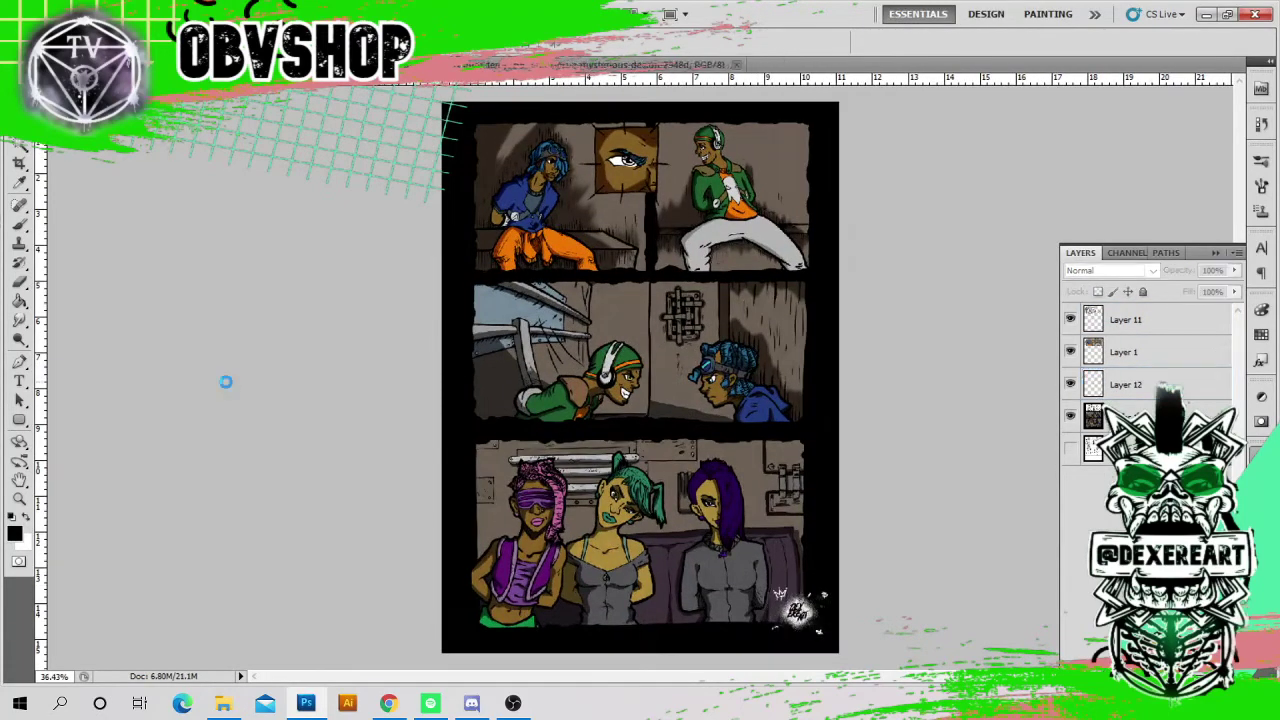